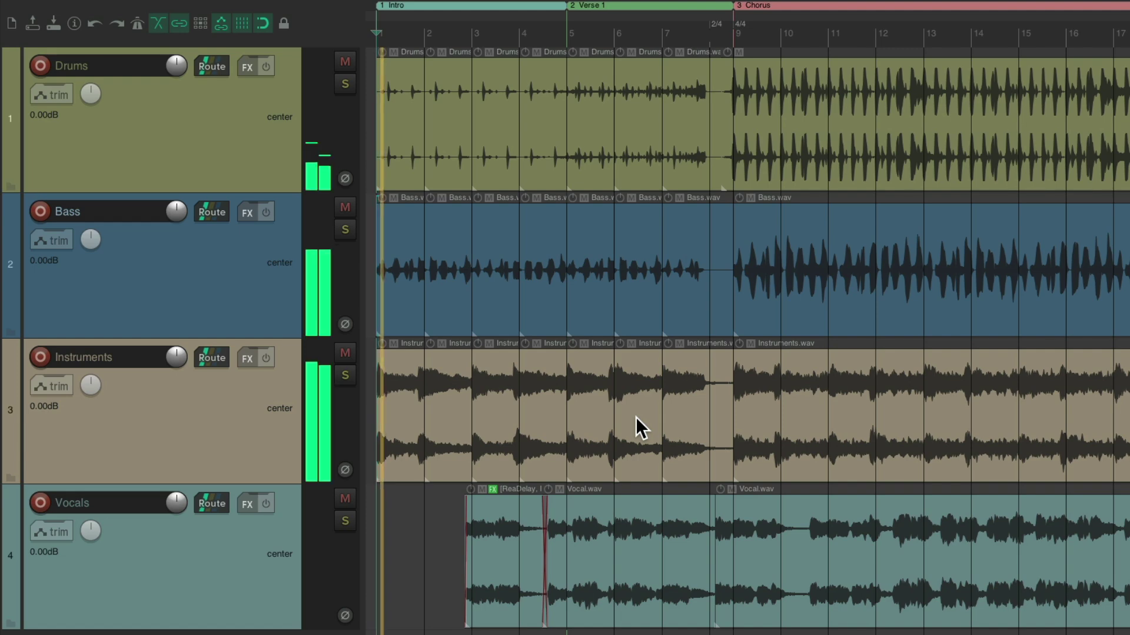
Step: Seek playback to several points in measures 3 and 4 from the lower edge of the Drums track
scroll(474, 277, up, 4)
scroll(473, 277, up, 3)
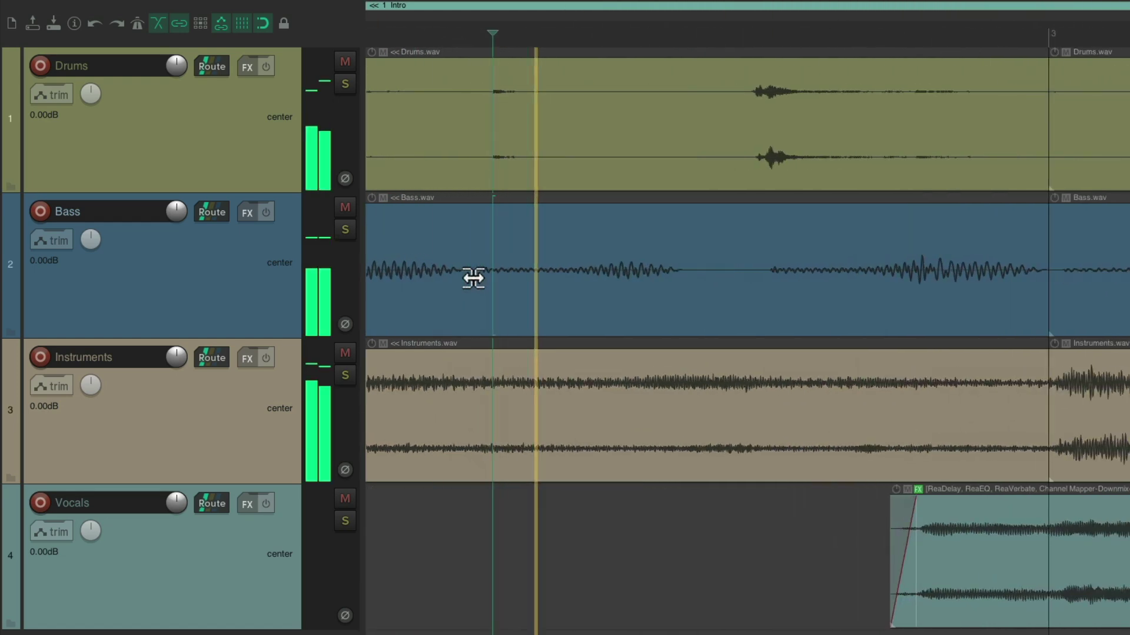
scroll(657, 247, down, 6)
scroll(842, 255, up, 10)
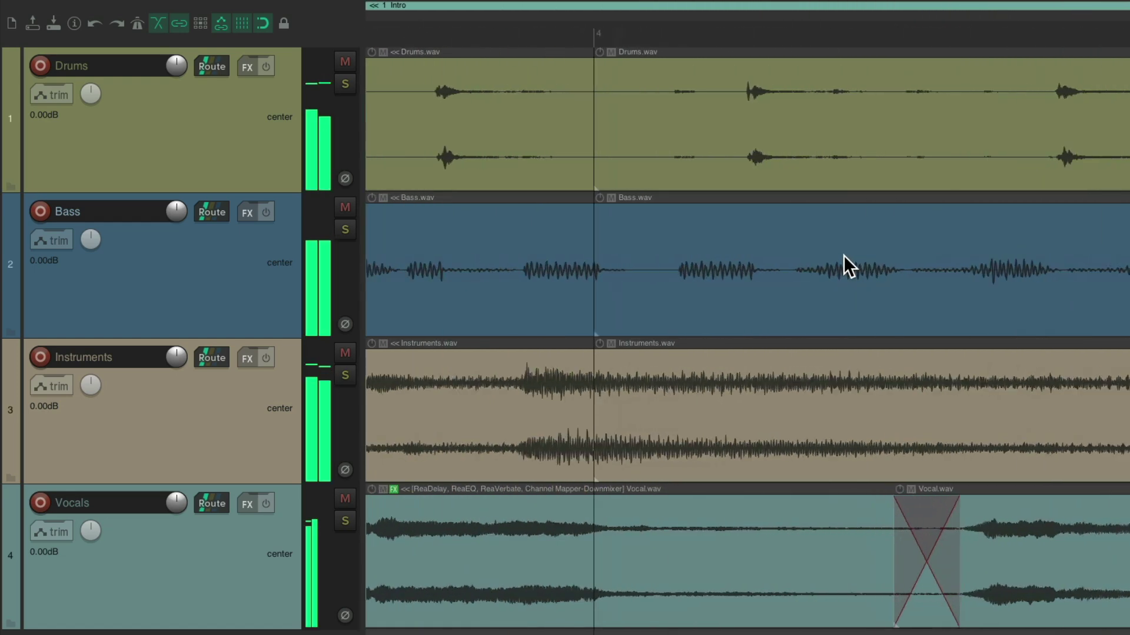
click(802, 191)
scroll(802, 192, down, 8)
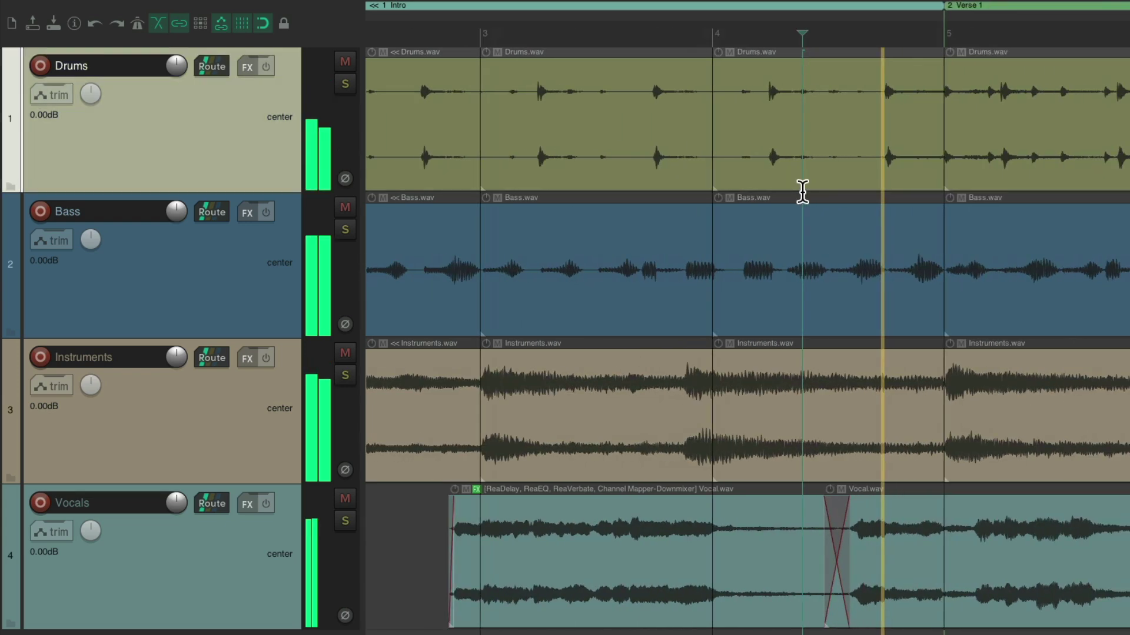
click(681, 190)
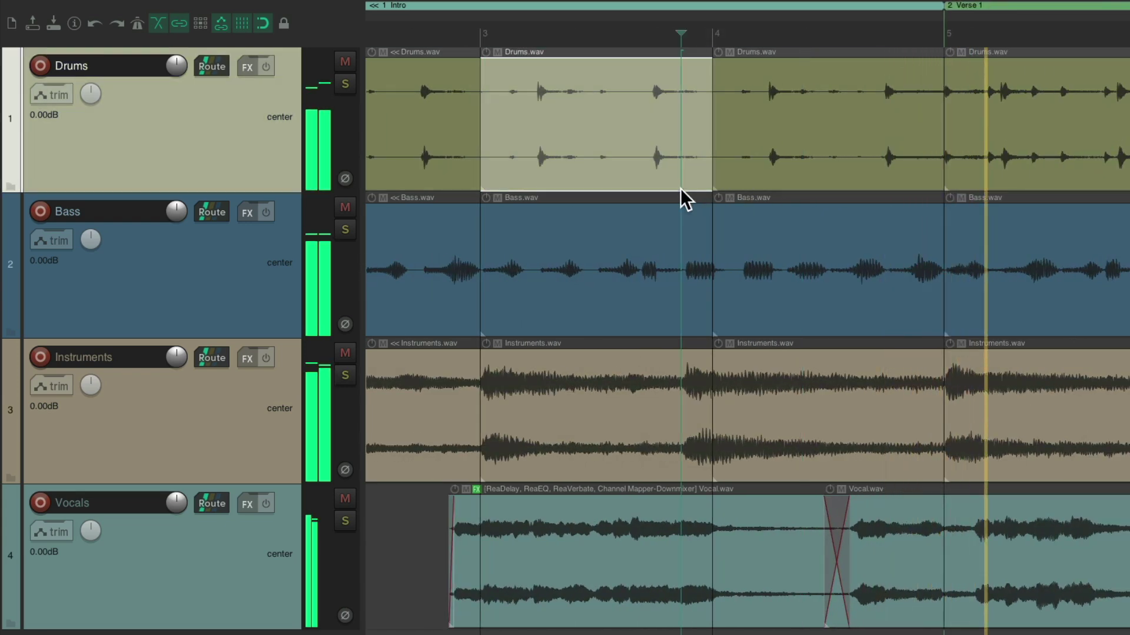
click(846, 190)
click(884, 190)
scroll(771, 297, down, 8)
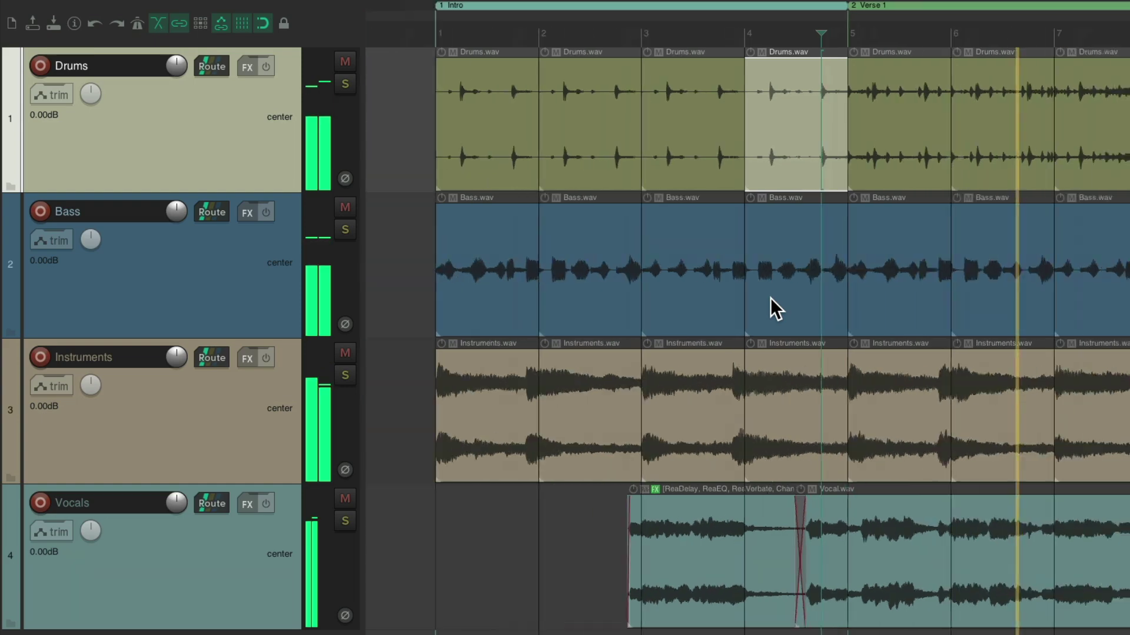
Step: Seek playback to measures 14 and 13 of the Chorus from the upper edge of the Bass track
scroll(669, 262, up, 10)
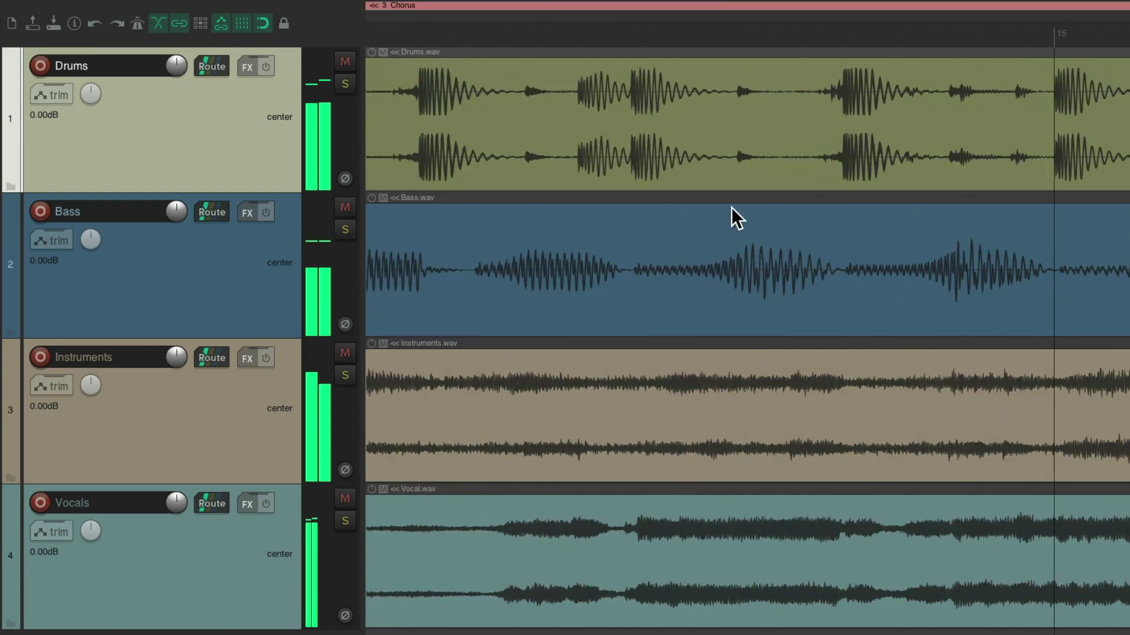
click(736, 199)
scroll(734, 199, down, 4)
click(563, 199)
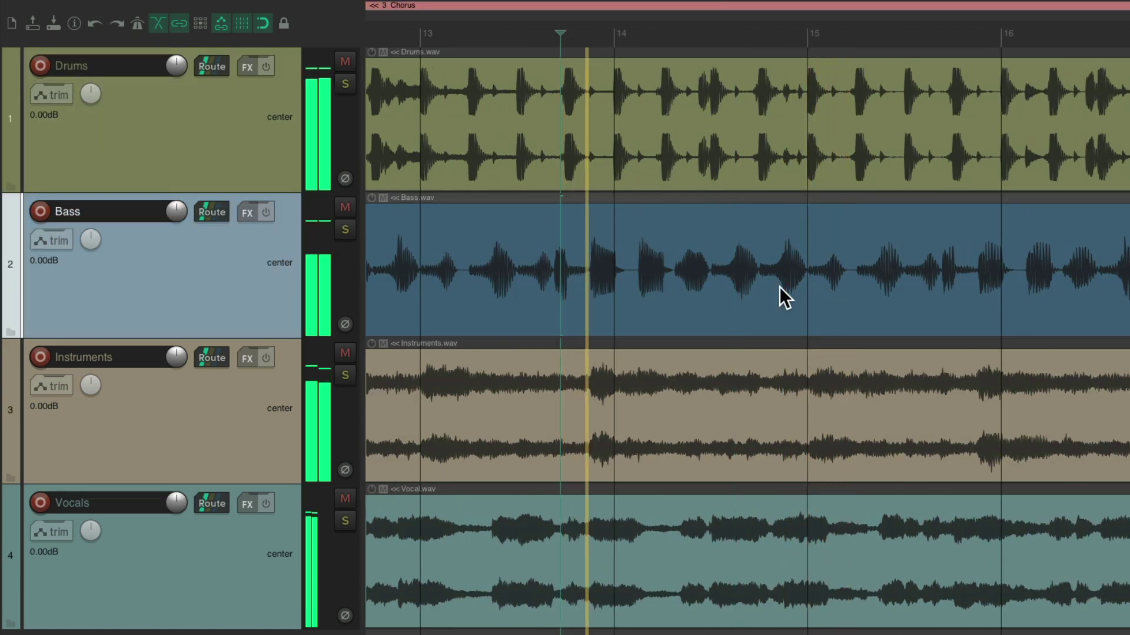
Step: Seek to measure 6 in Verse 1, stop playback, and return the edit cursor to the project start
scroll(779, 287, down, 4)
scroll(726, 259, up, 6)
scroll(732, 263, up, 5)
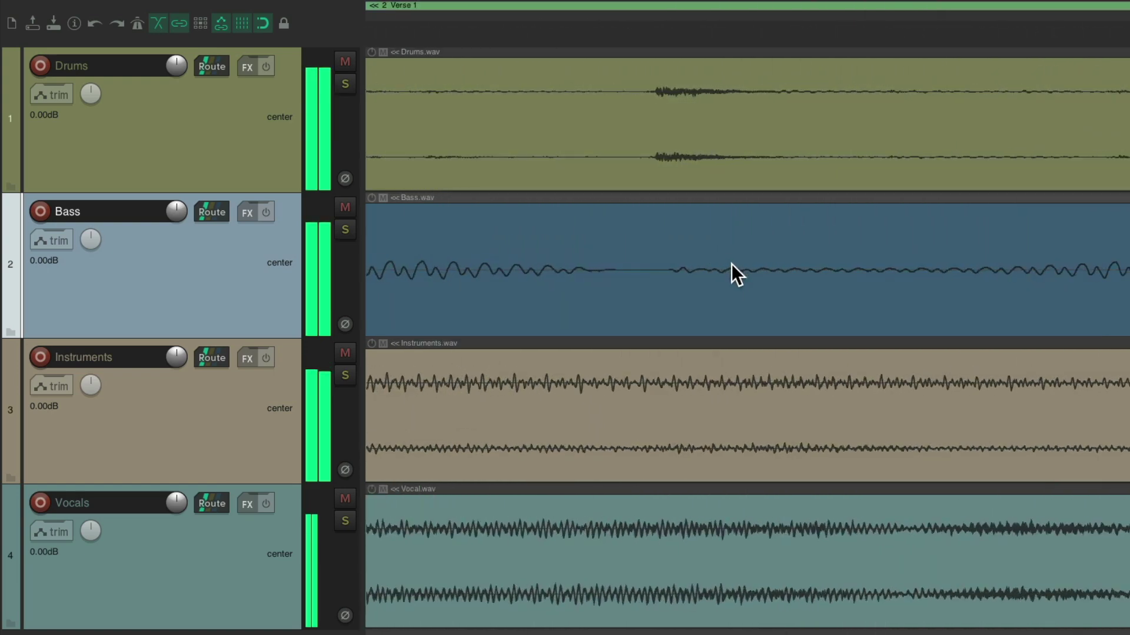
click(791, 190)
scroll(792, 190, down, 8)
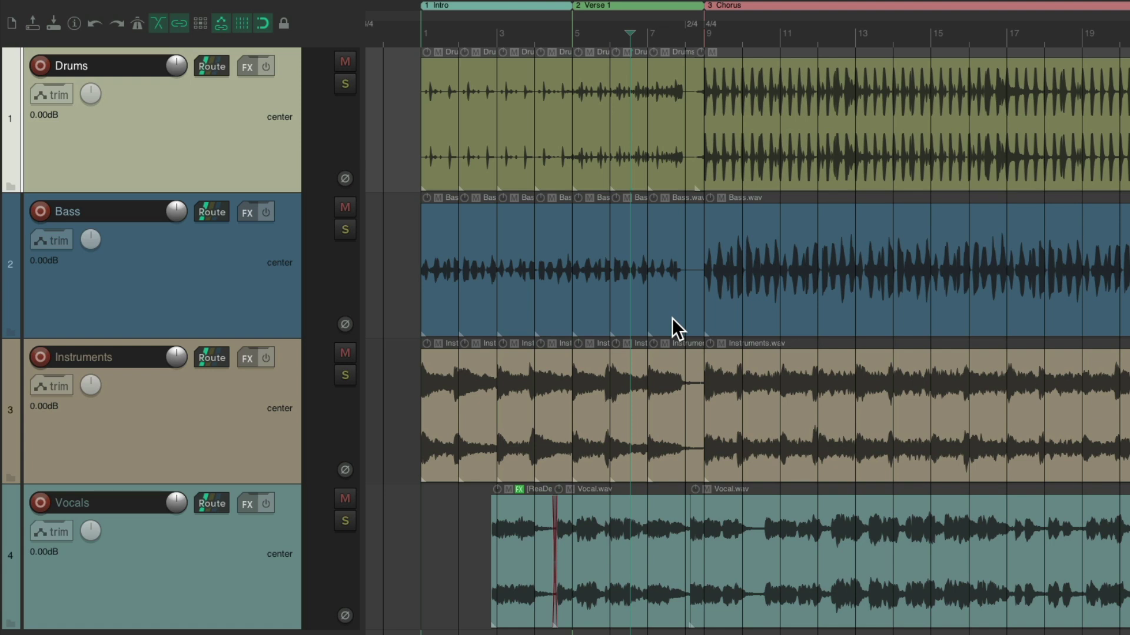
key(Home)
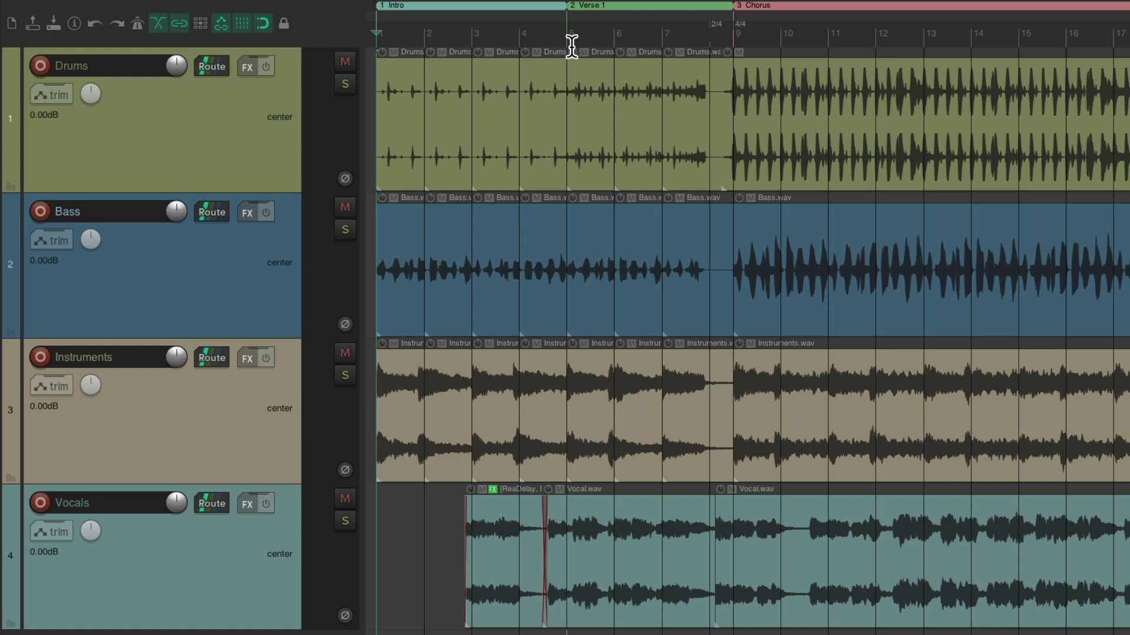
Step: Play from the start, seek along the timeline ruler to measures 4, 6 and 10, and stop playback
key(space)
click(546, 34)
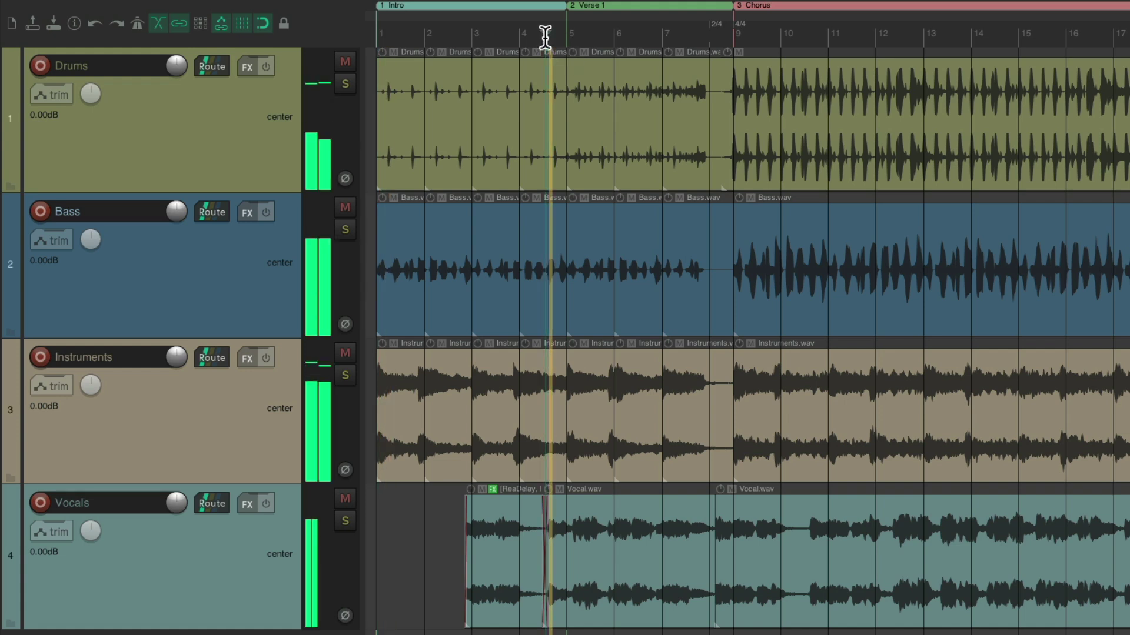
click(640, 33)
click(806, 34)
key(space)
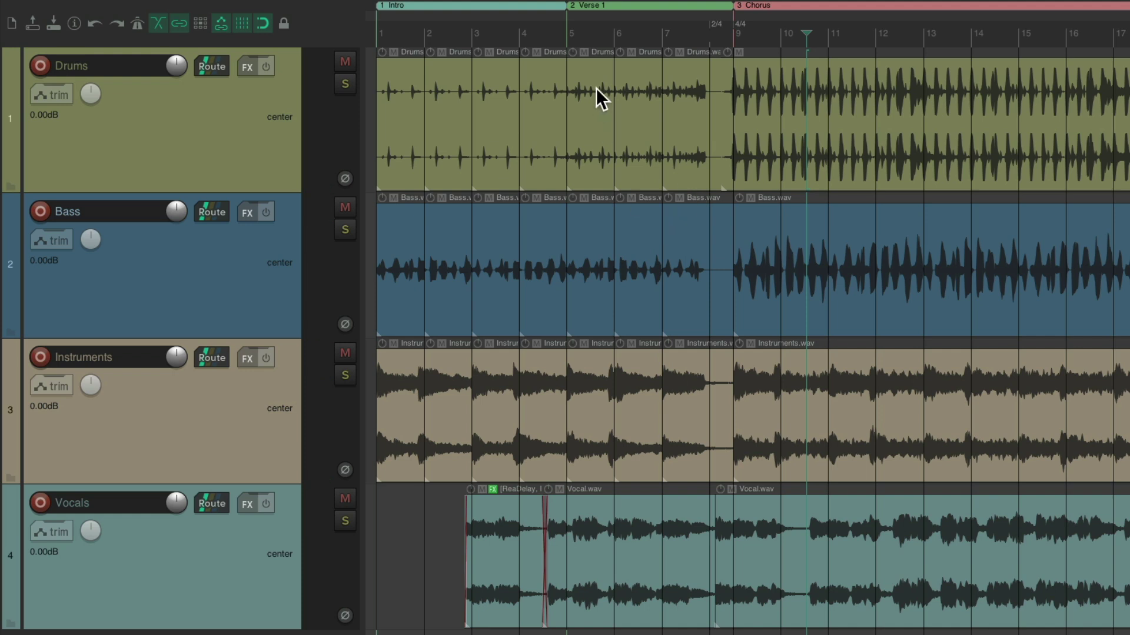
Step: Restart playback, seek to measures 6, 4 and 3 from the boundary between the Drums and Bass tracks, and stop
key(space)
click(645, 203)
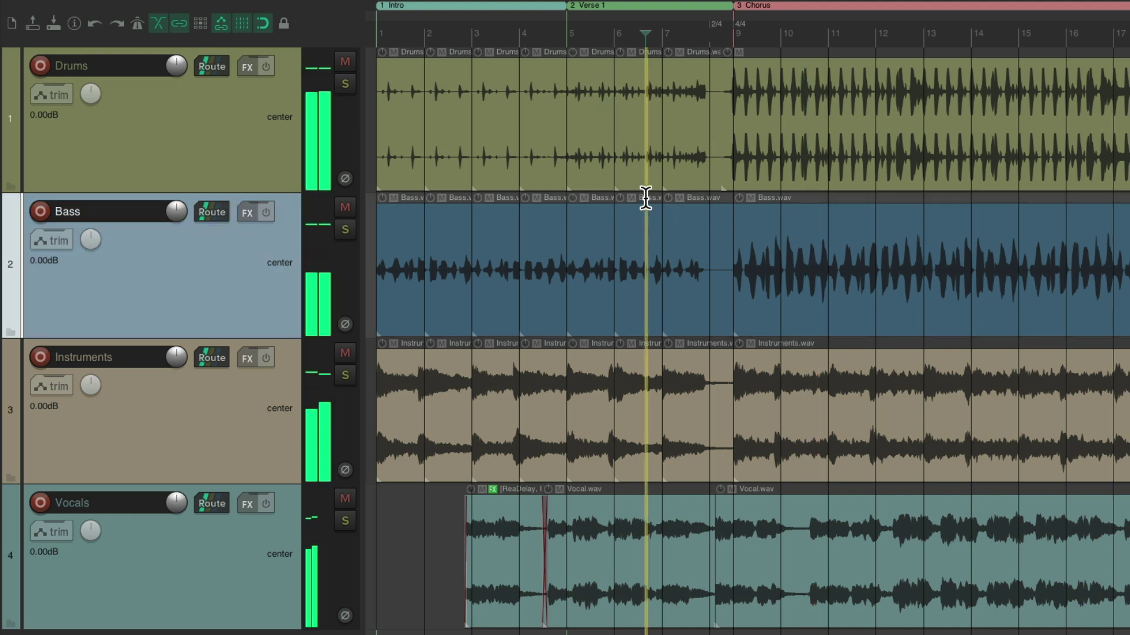
click(552, 201)
click(502, 199)
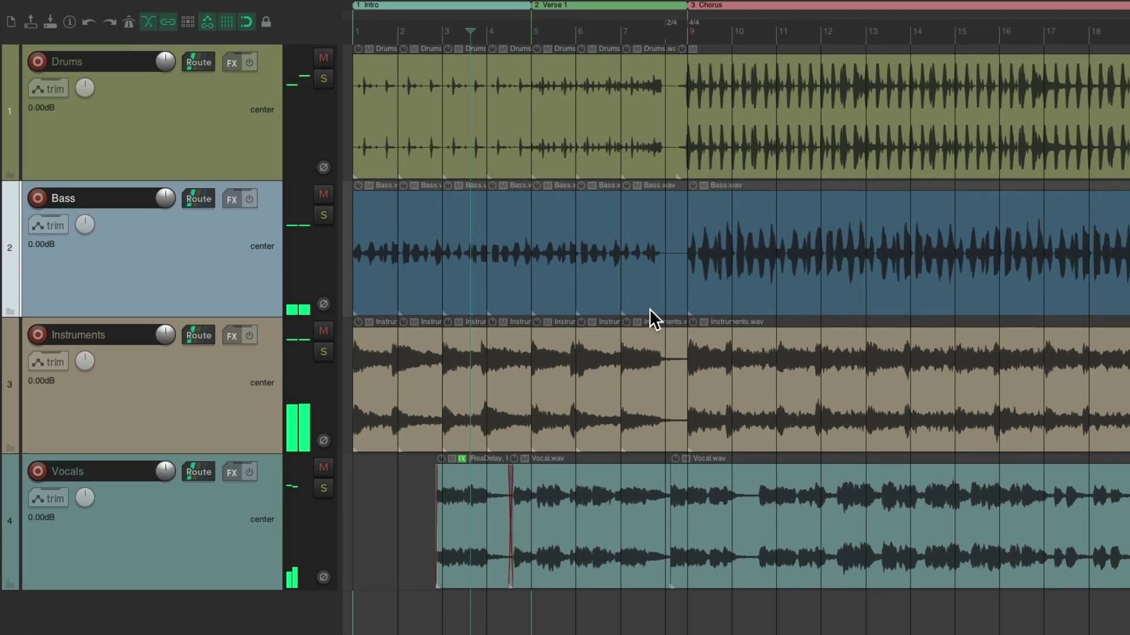
key(space)
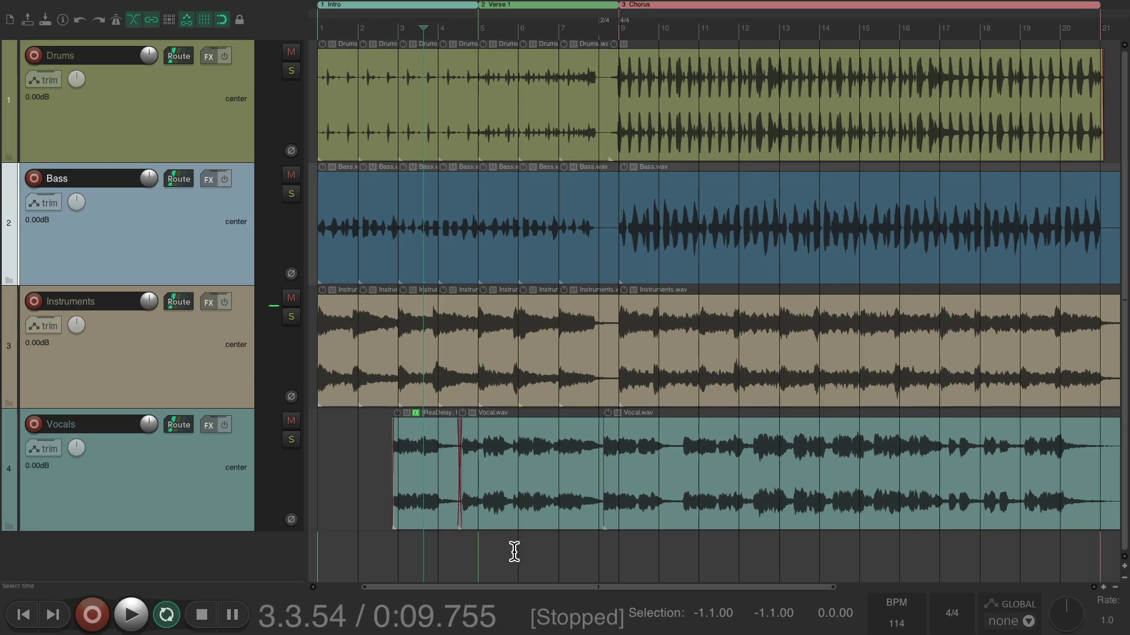
Step: Play the project, seek to measures 5, 7, 2, 11 and 13 from the empty area below the tracks, and stop
key(space)
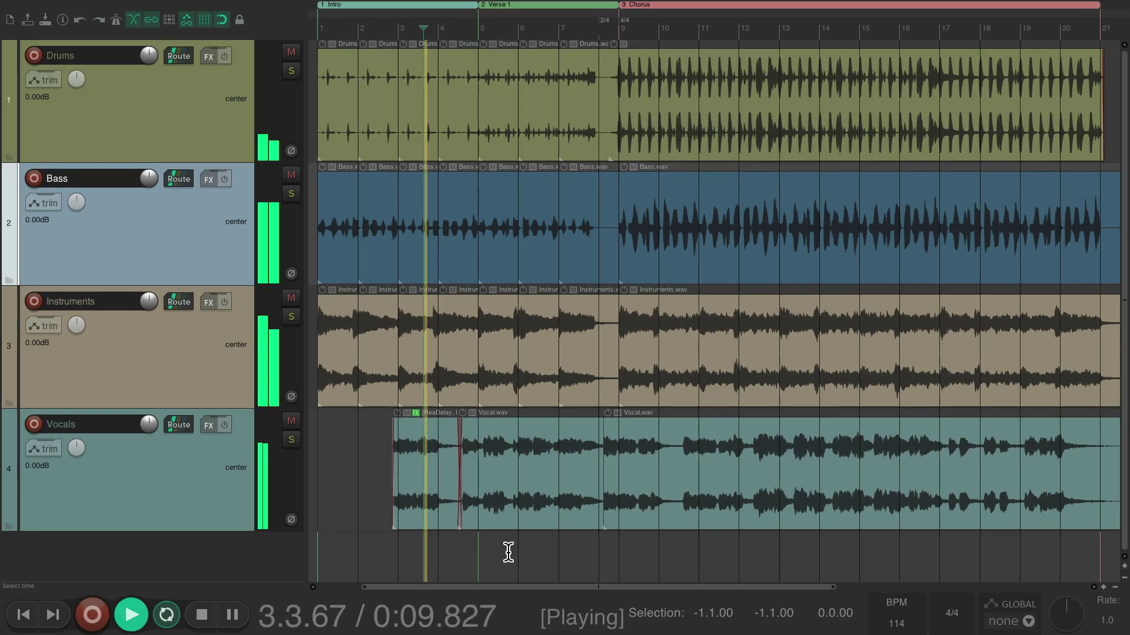
click(507, 550)
click(589, 559)
click(386, 559)
click(718, 562)
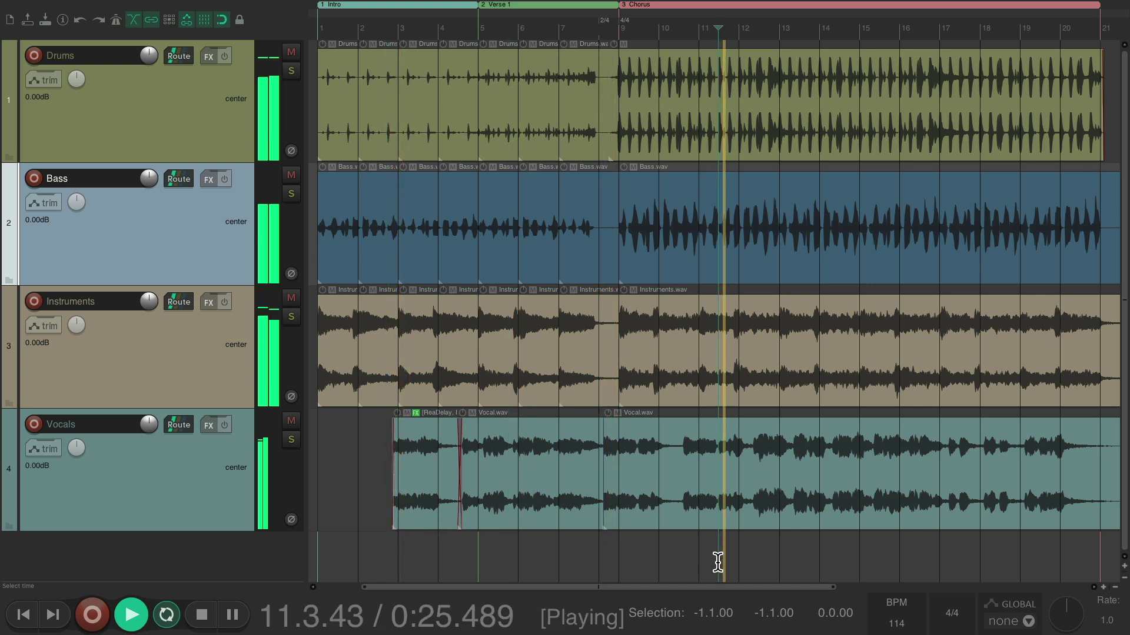
click(792, 556)
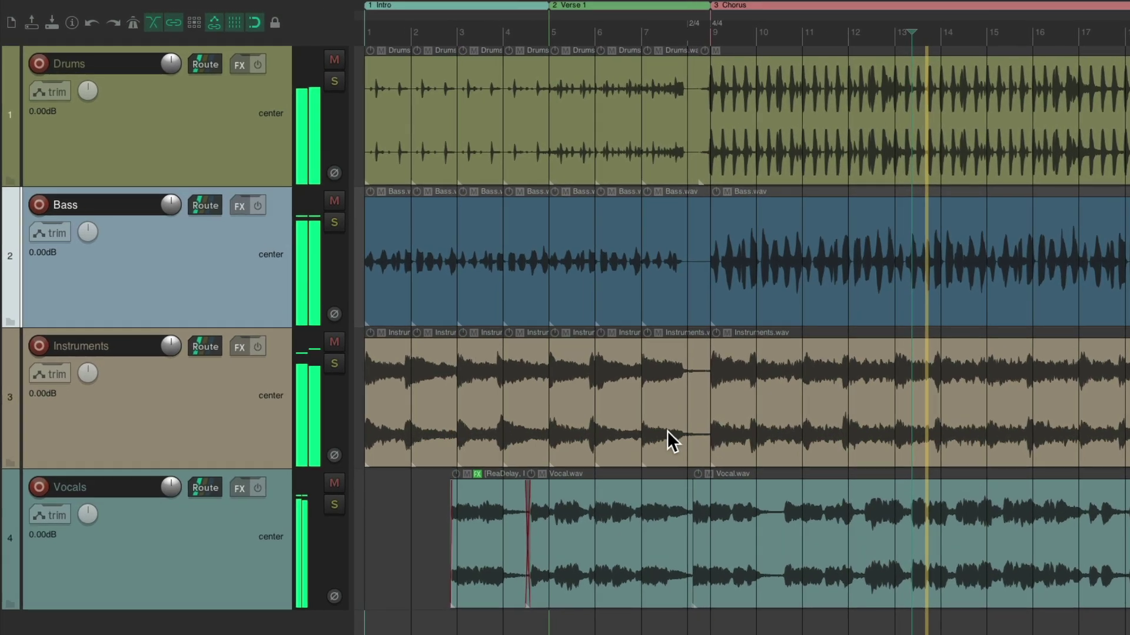
key(space)
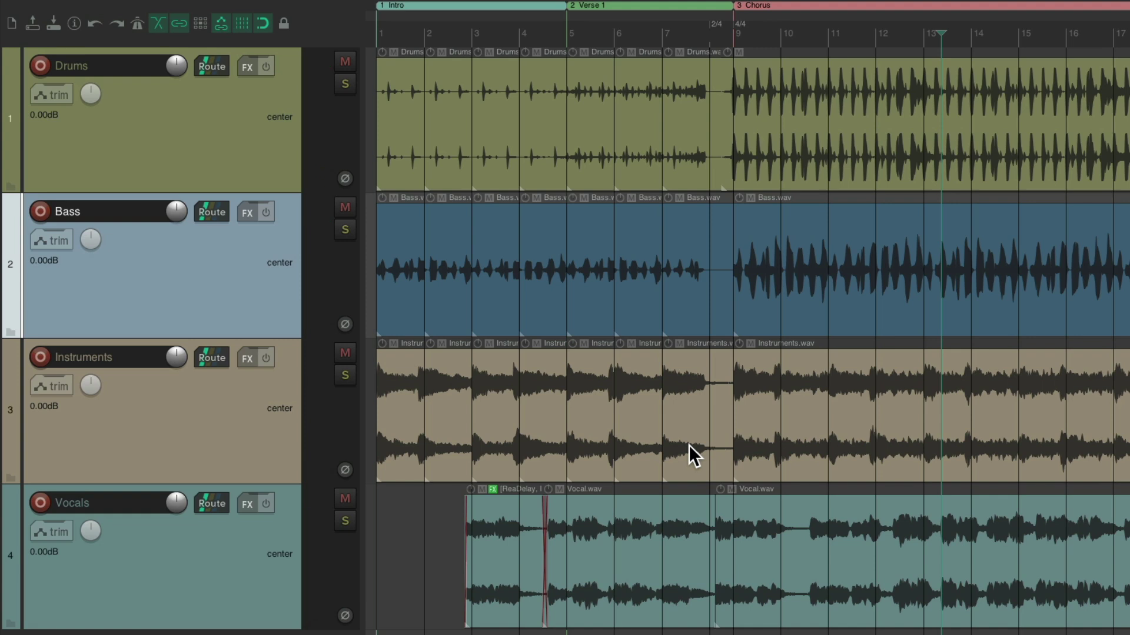
Step: Try time selections across measures 5–10, 2–7 and 9–13 during playback, clear the selection and return to the start
key(space)
drag(573, 38, 817, 40)
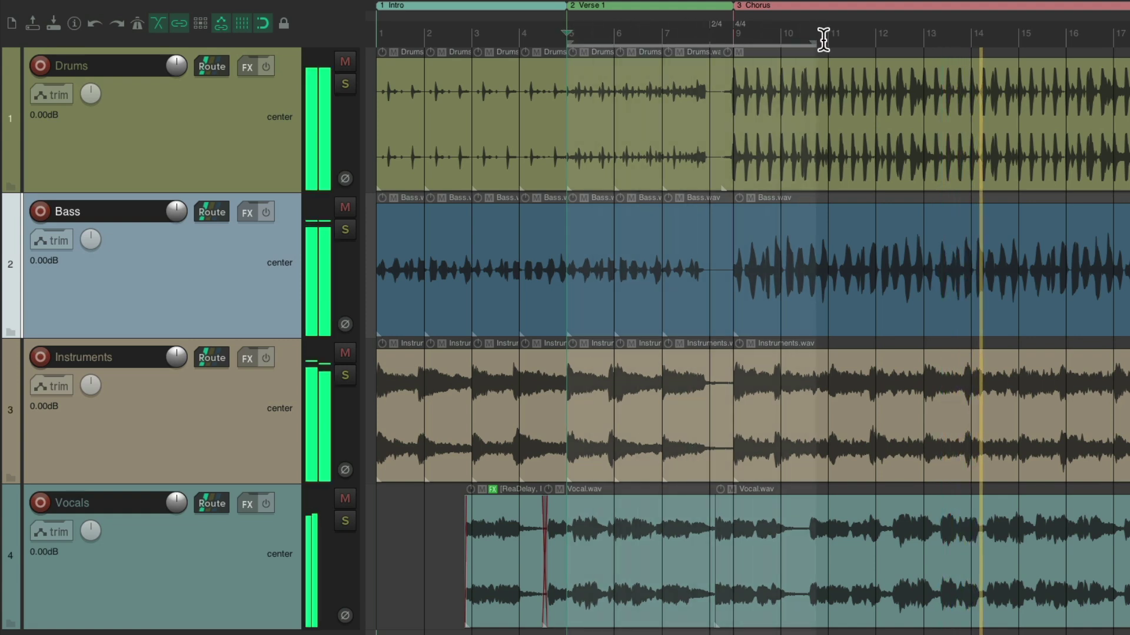
drag(452, 35, 674, 42)
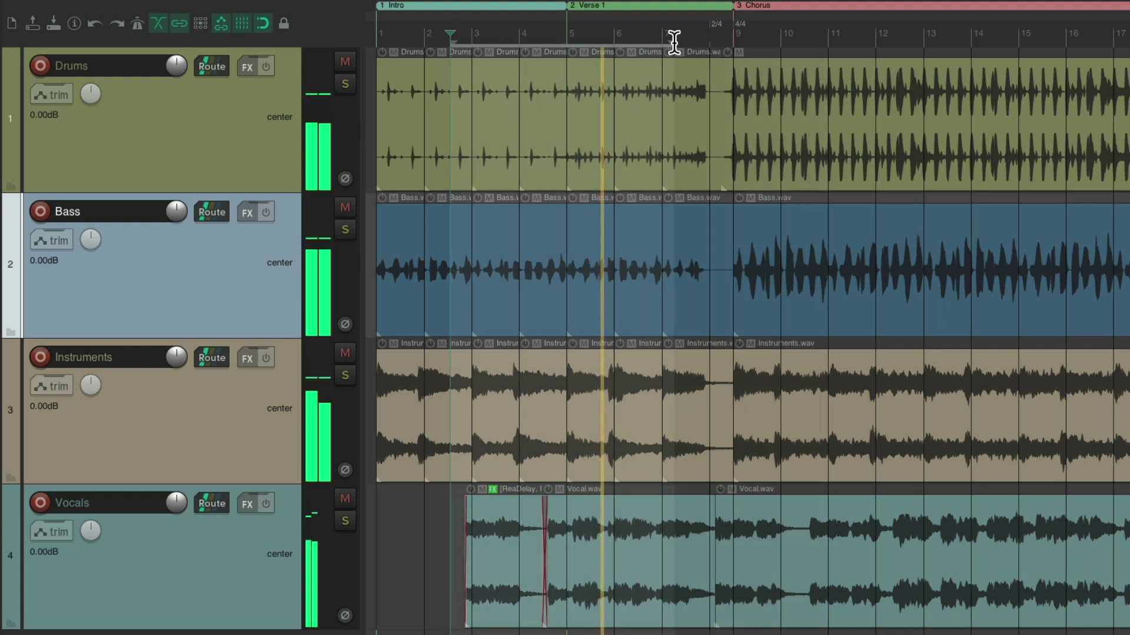
drag(757, 38, 947, 34)
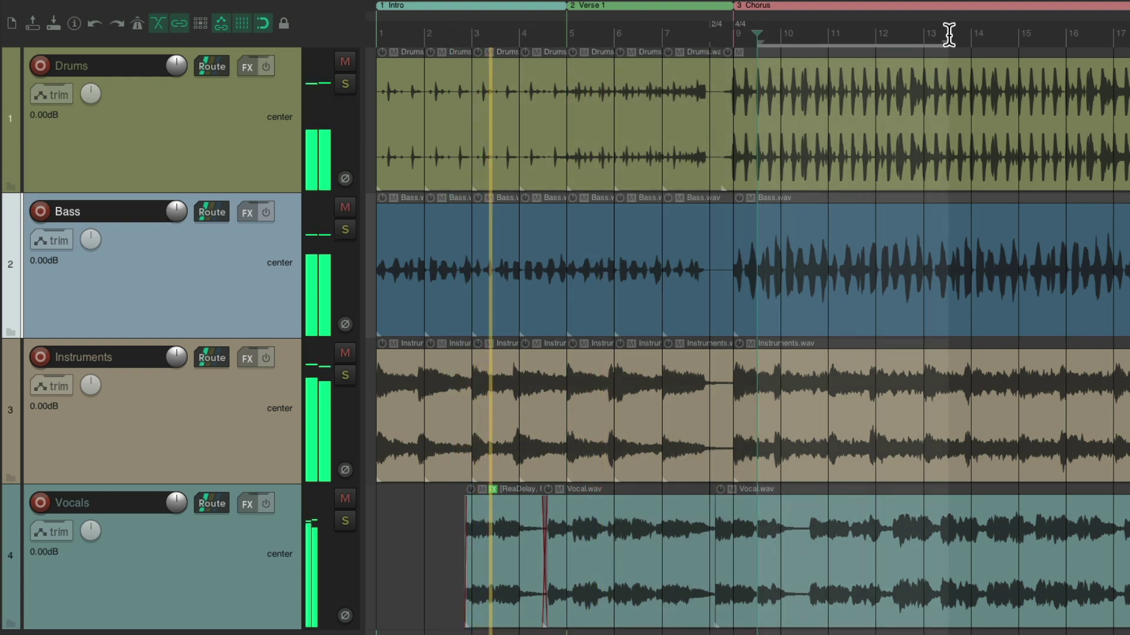
key(space)
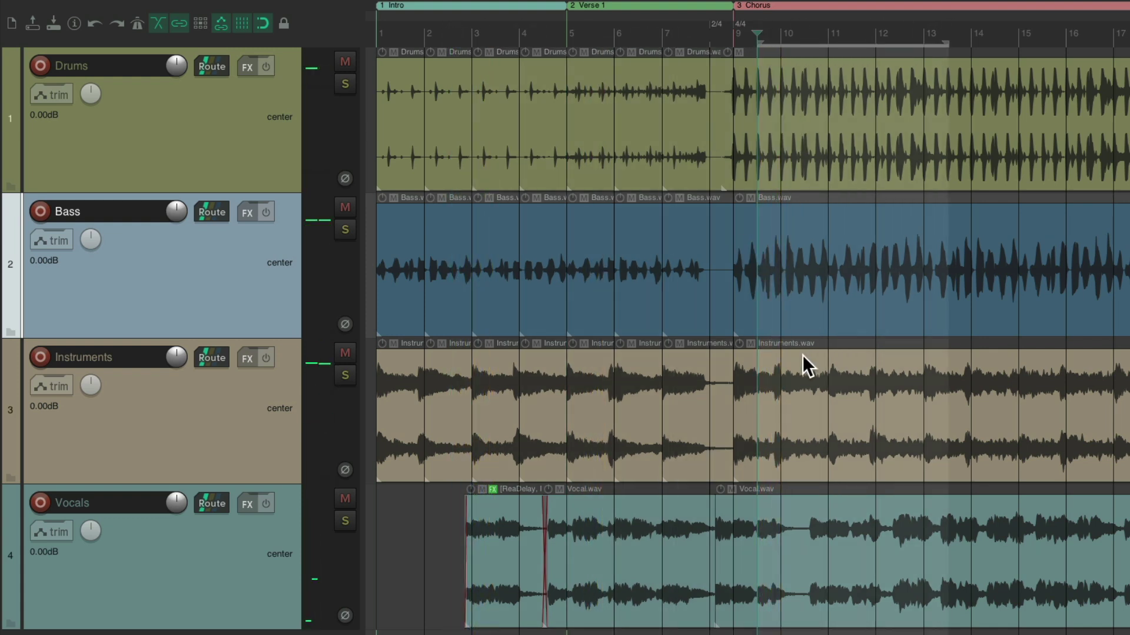
key(Escape)
key(Home)
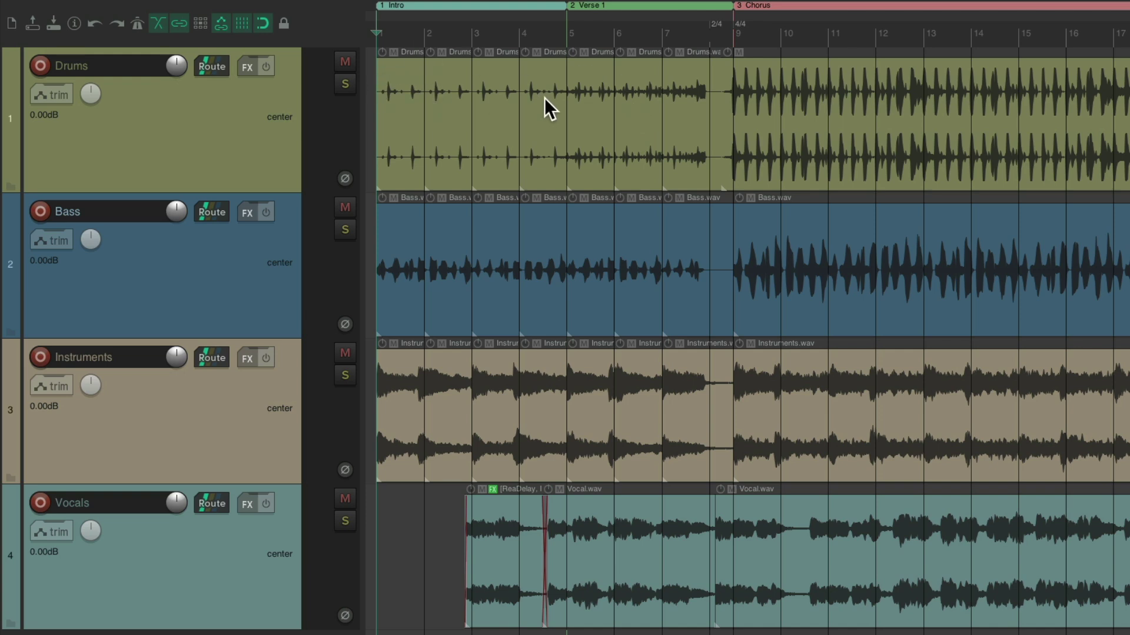
Step: Play from the start and delete the Drums, Bass and Instruments items in the four-measure Intro
key(space)
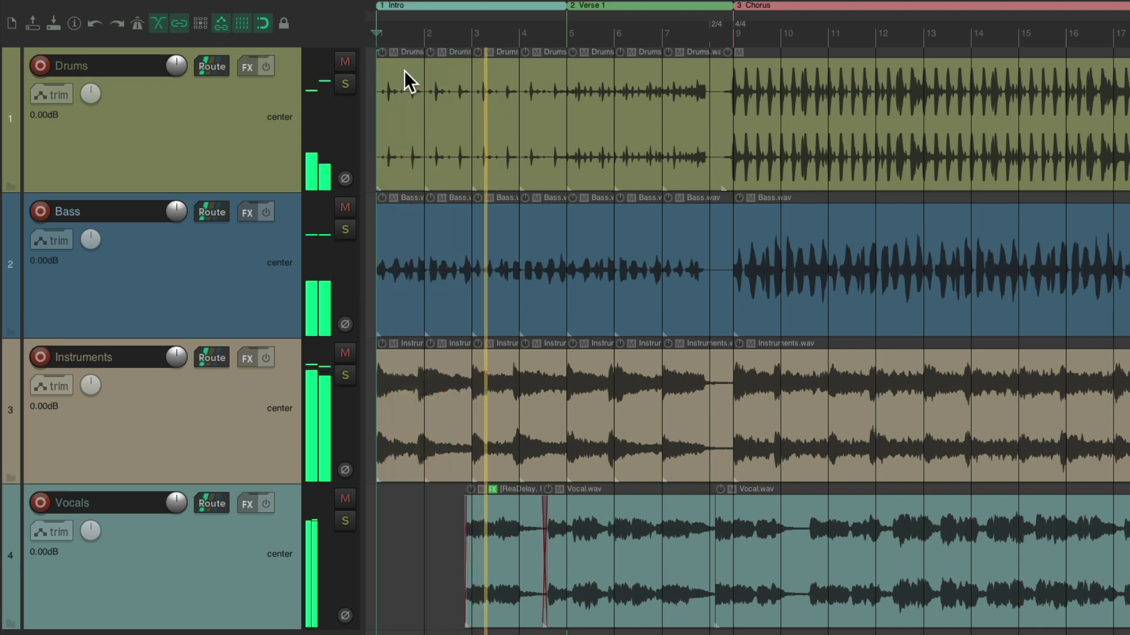
drag(402, 73, 548, 404)
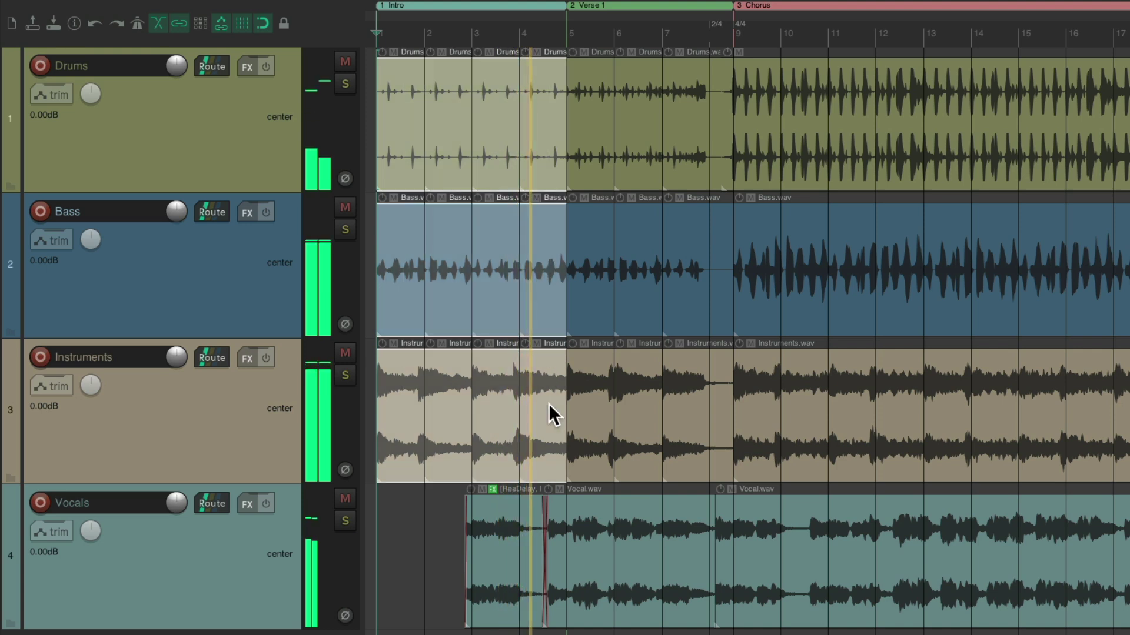
key(Delete)
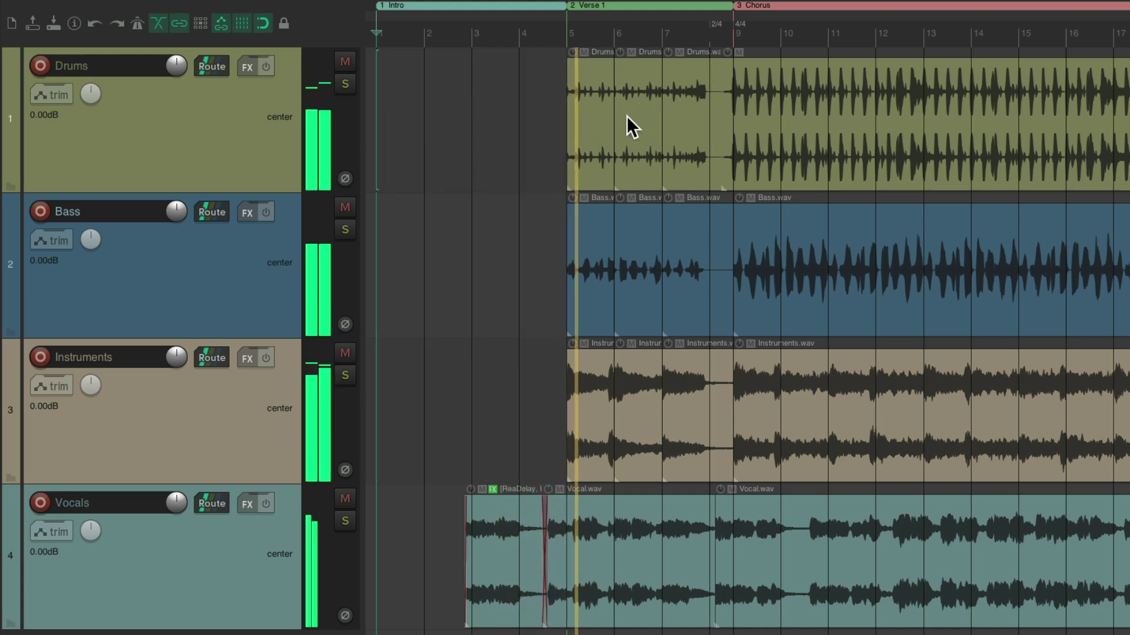
Step: Copy measures 5 and 6 of the Drums, Bass and Instruments tracks and paste them at measures 1 and 3
drag(575, 83, 658, 379)
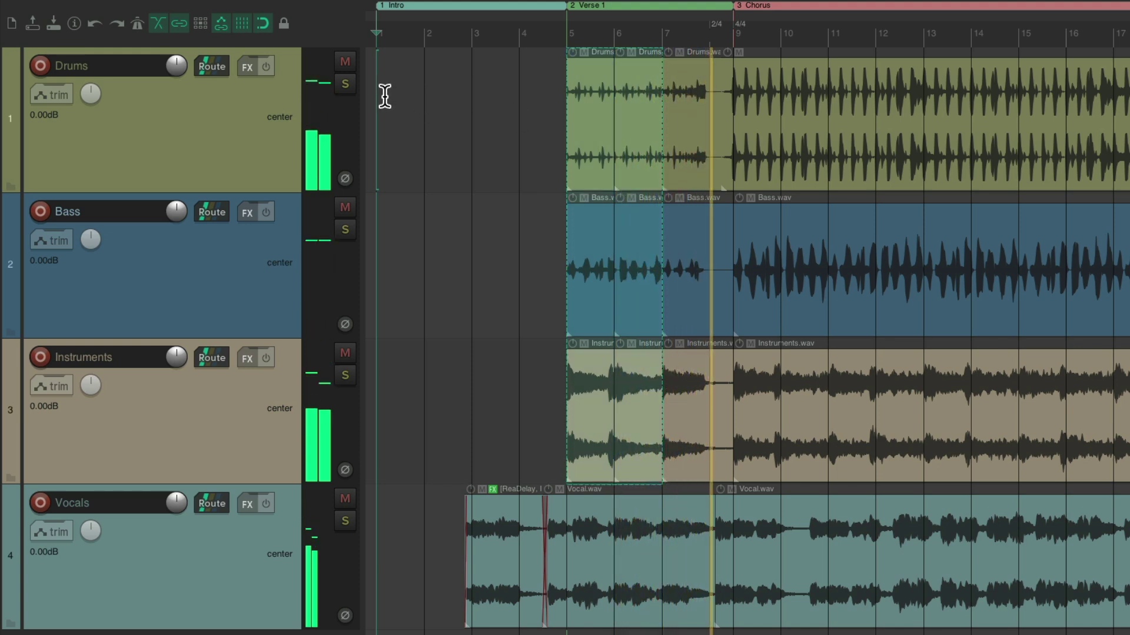
key(ctrl+v)
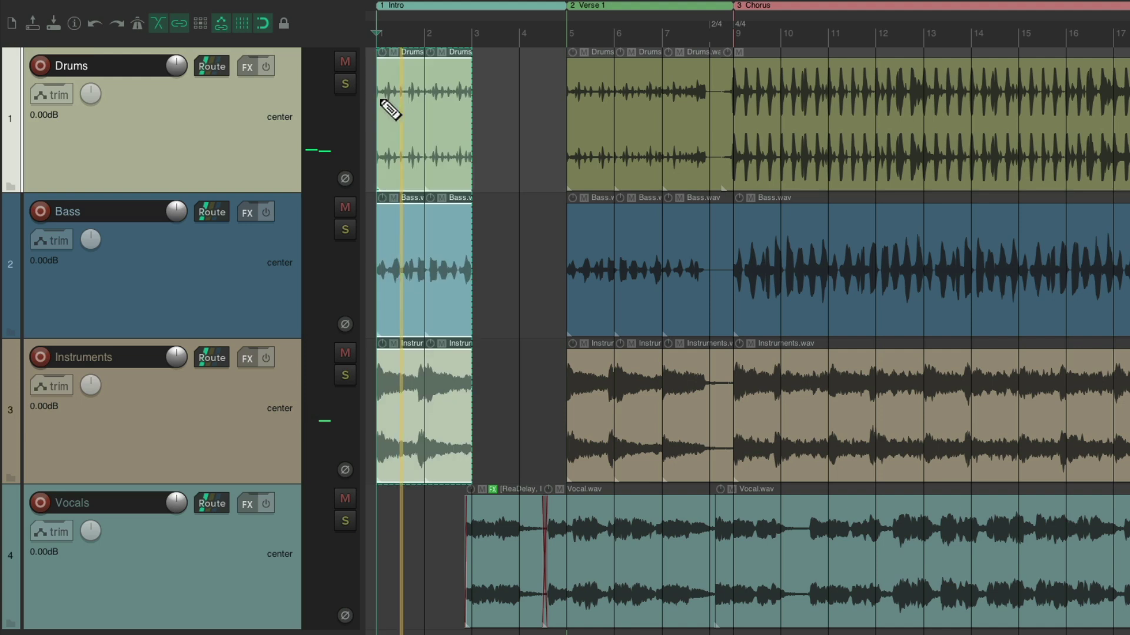
click(474, 32)
key(ctrl+v)
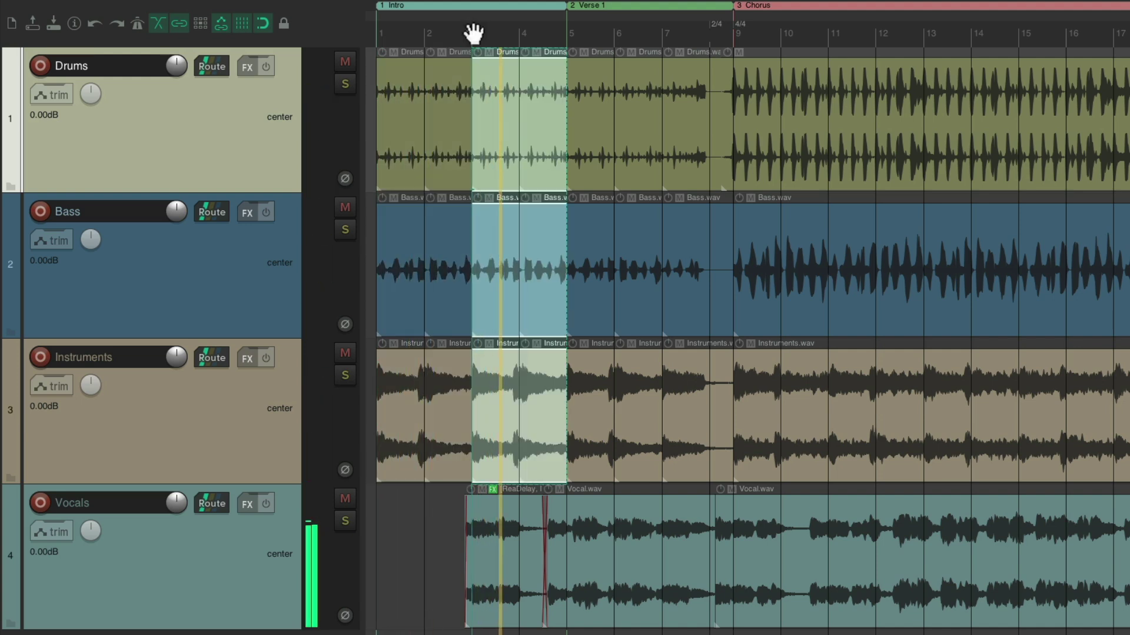
key(Escape)
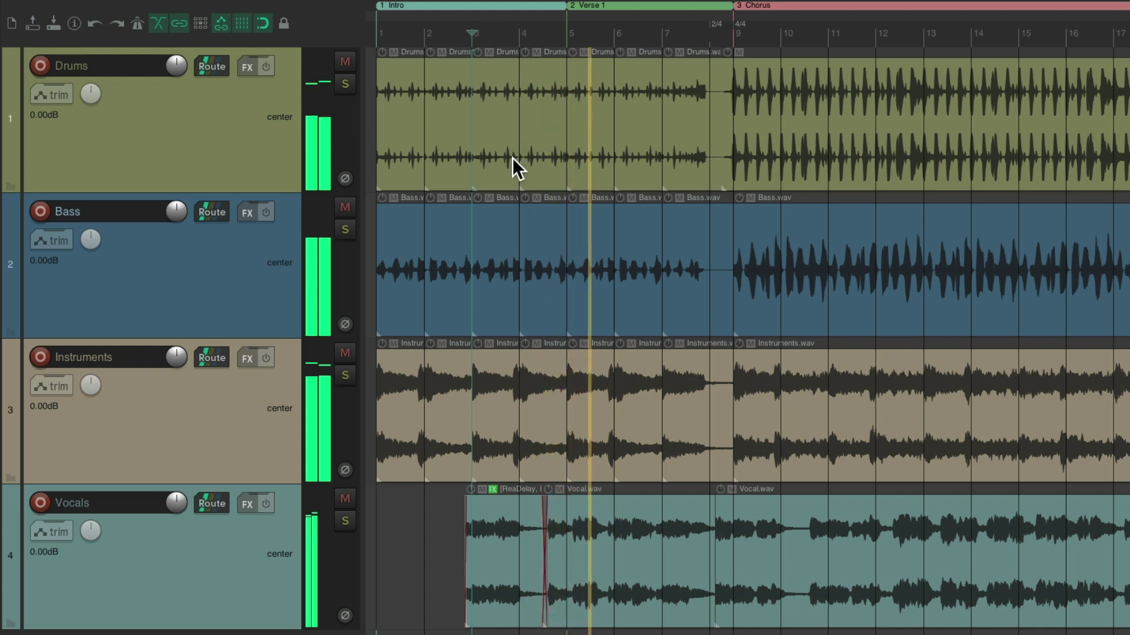
Step: Stop playback and undo the Intro's deletion and pasted items
key(space)
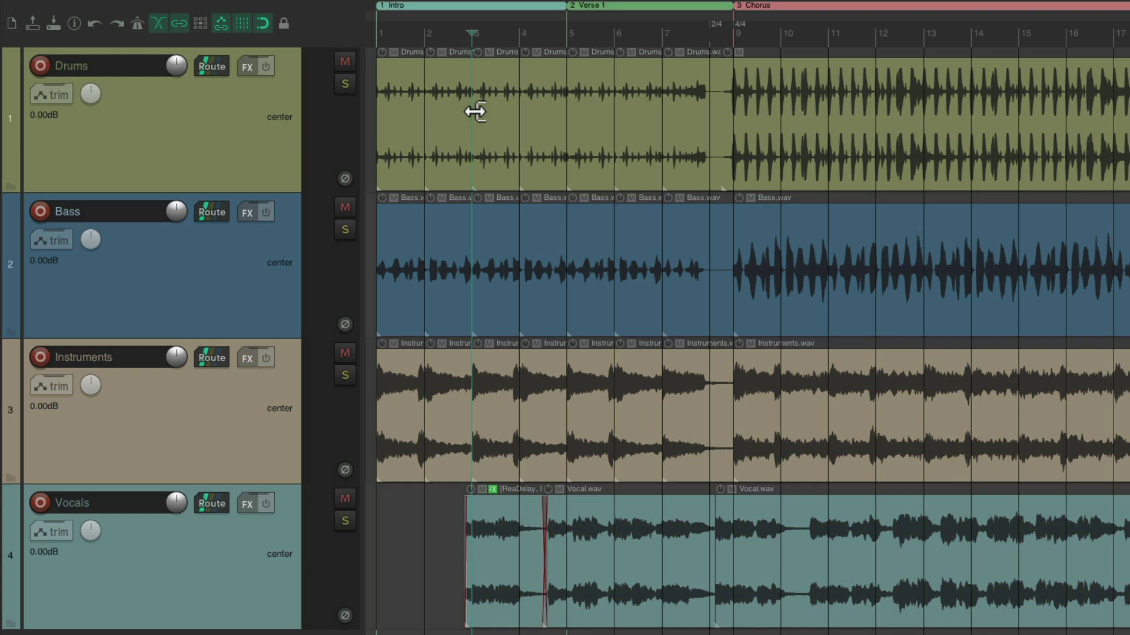
key(ctrl+z)
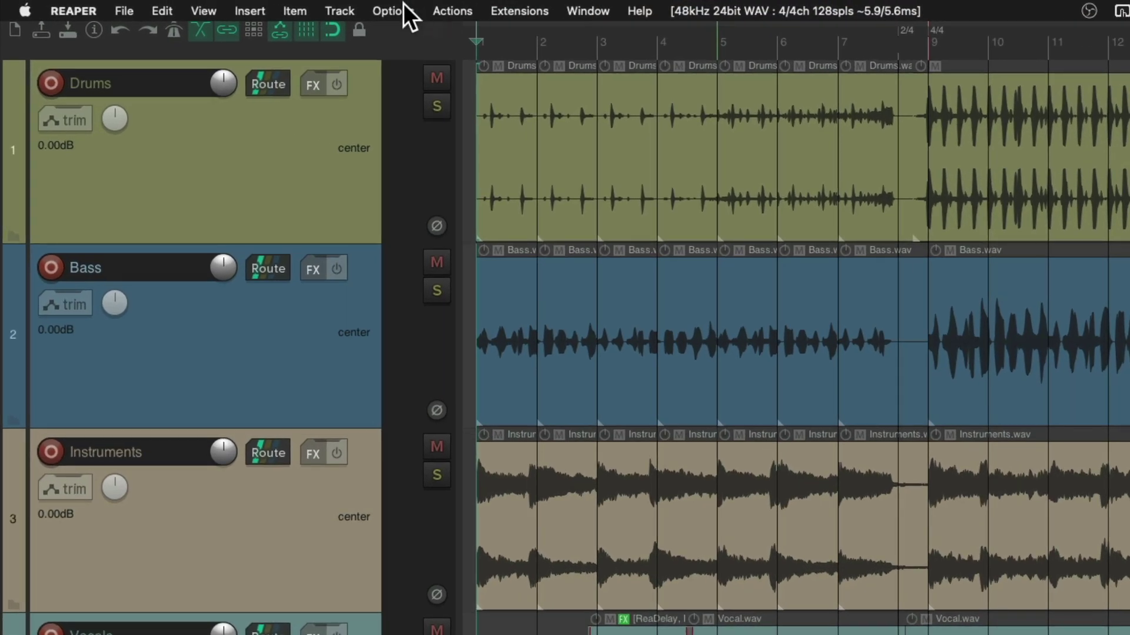
Step: Open the Seeking page of the preferences, review its seek settings, and close the preferences
click(388, 10)
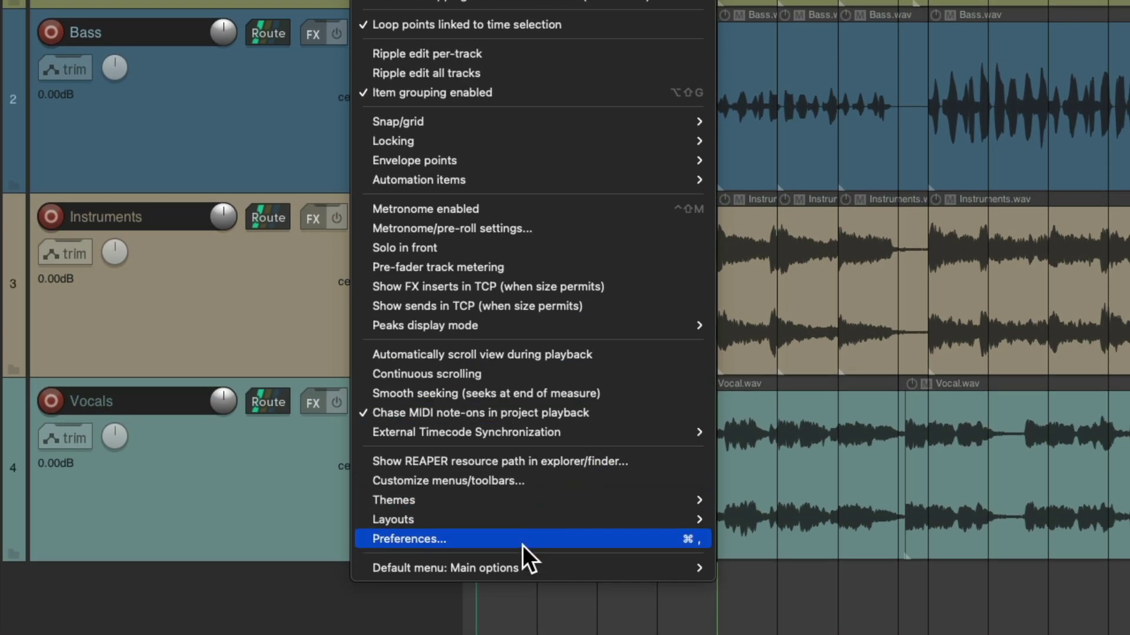
click(524, 542)
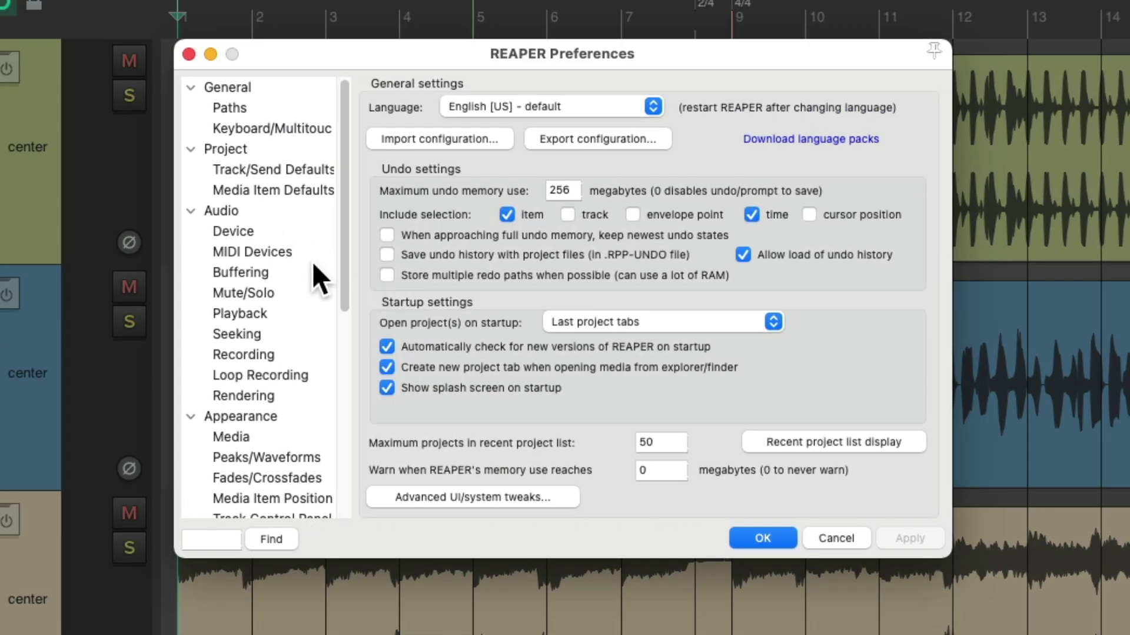
click(322, 333)
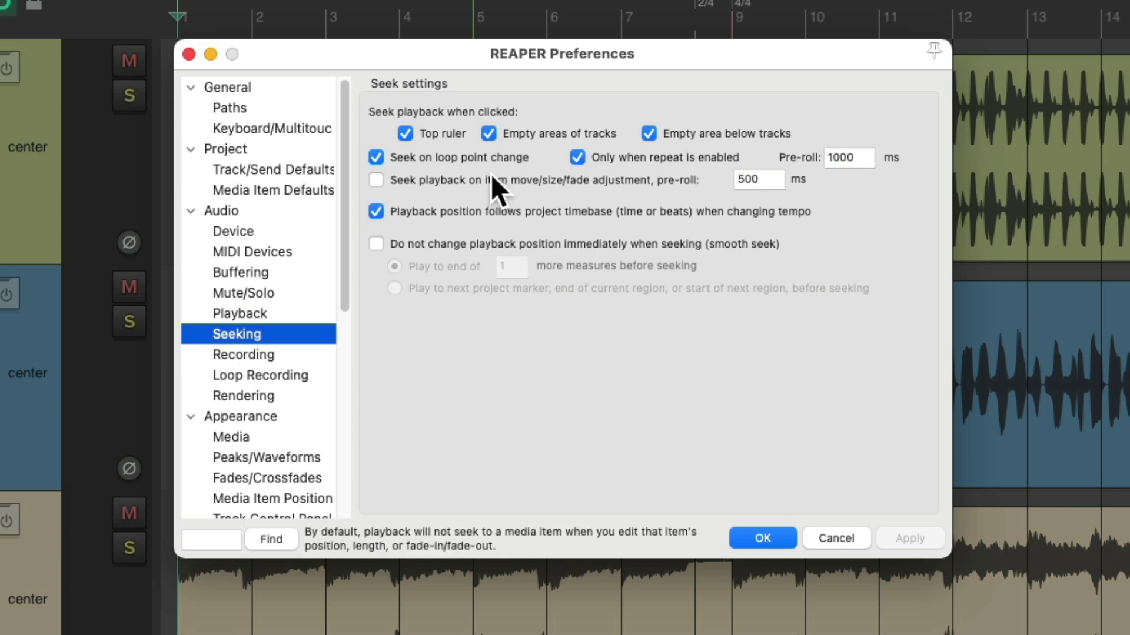
click(763, 538)
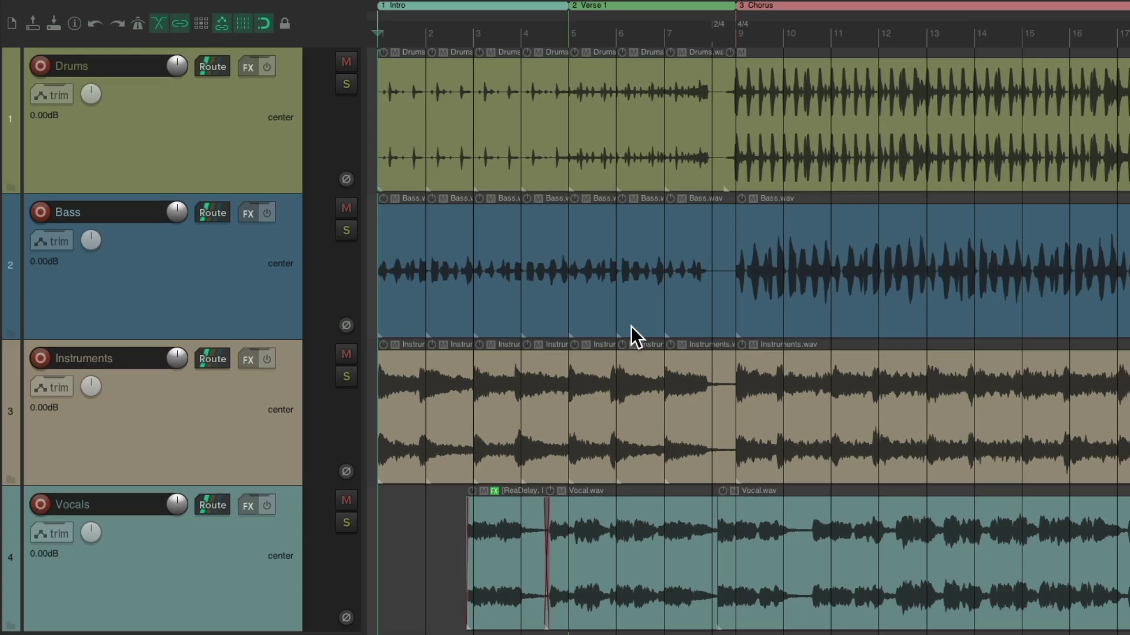
Step: Play from the start, seek from the ruler to measures 3 and 6, then stop and review the top ruler seek setting
key(space)
click(474, 32)
click(615, 28)
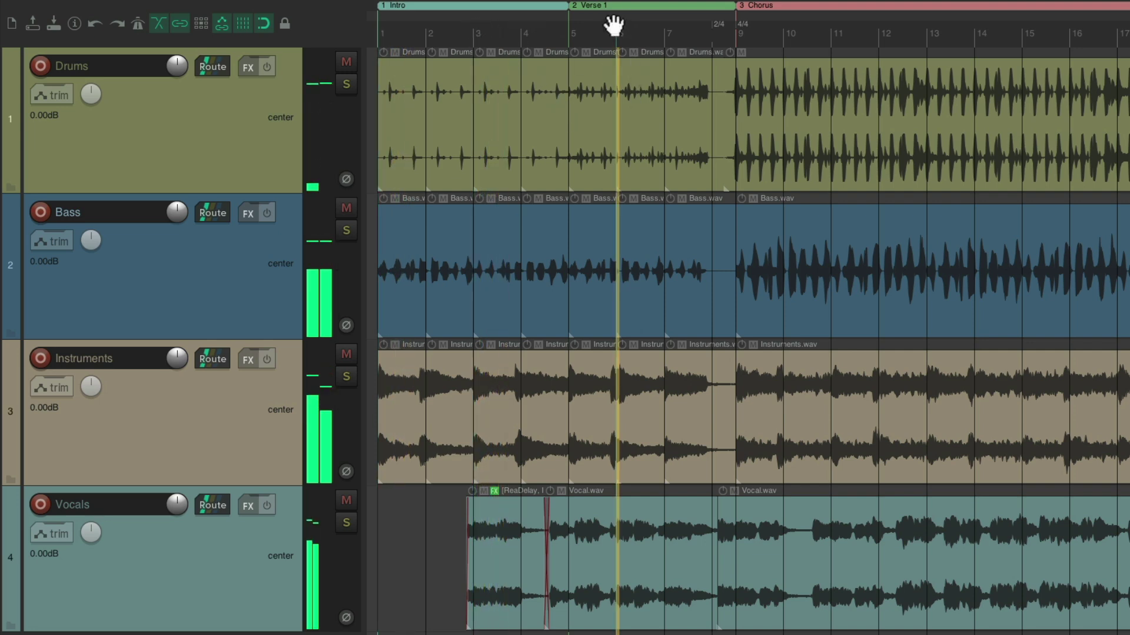
key(space)
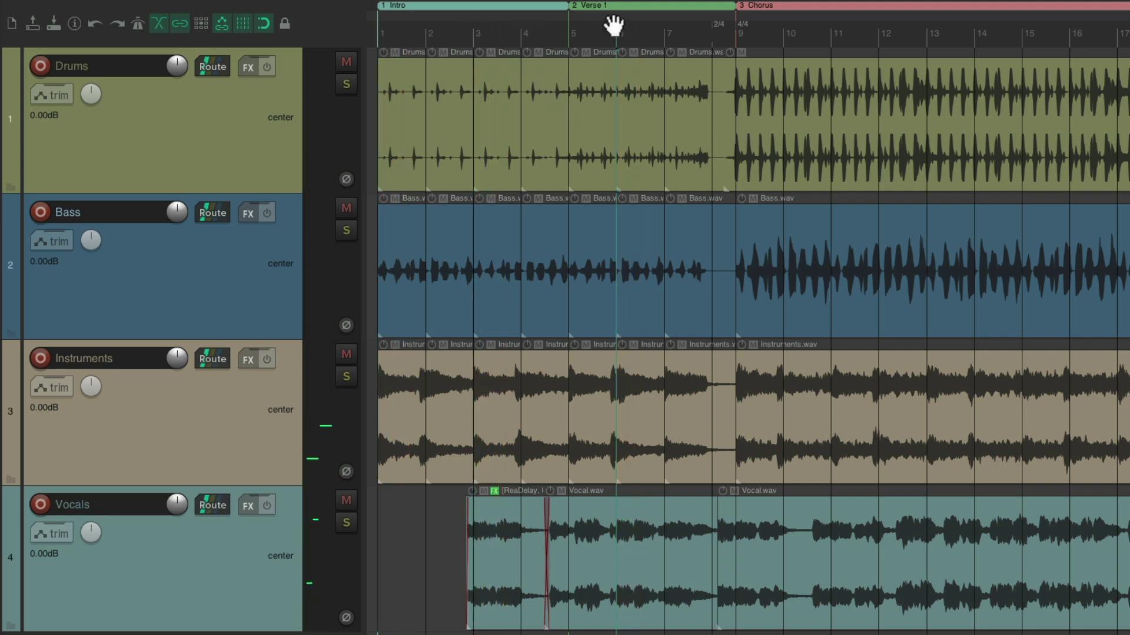
key(super+comma)
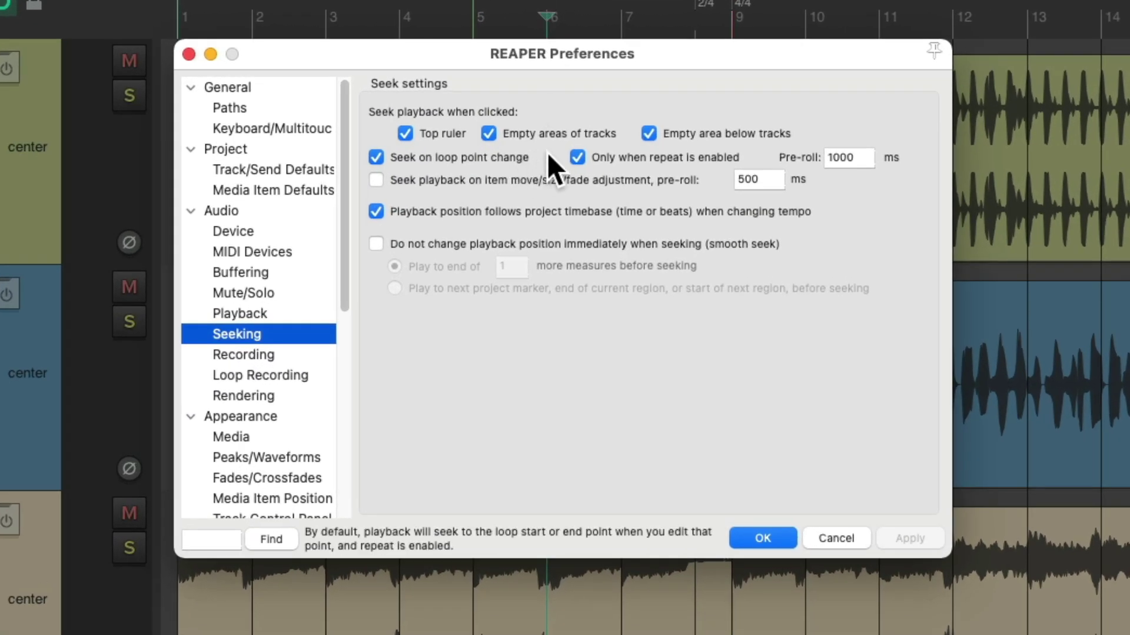
key(Escape)
Step: During playback, seek between the Drums and Bass tracks to measures 3, 6 and 10, then review the empty-area seek settings
key(space)
click(507, 194)
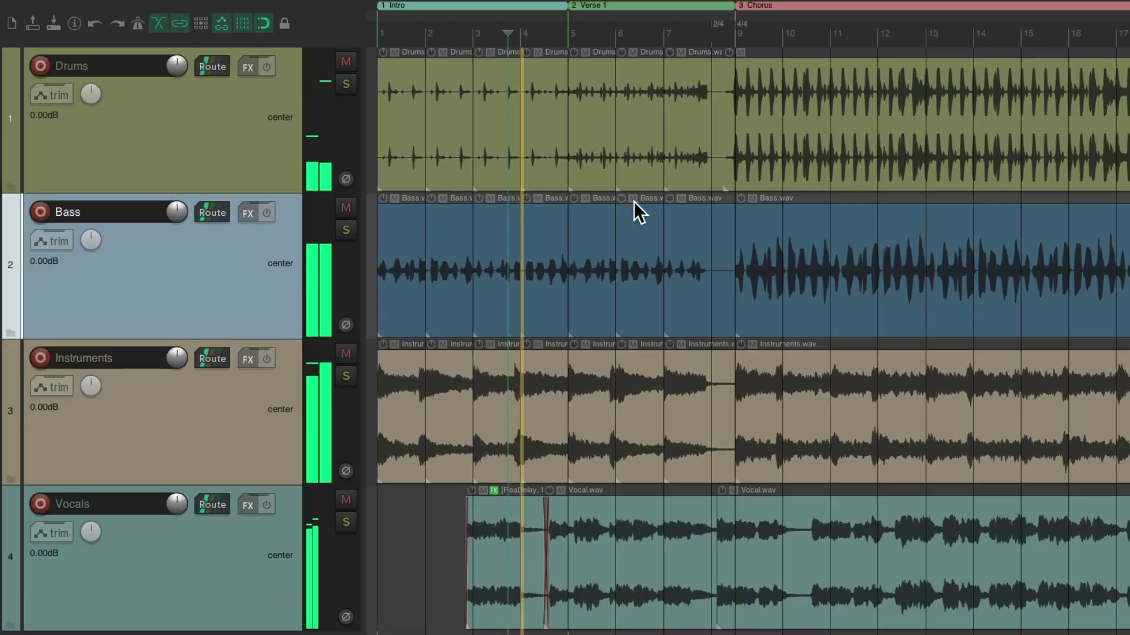
click(649, 202)
click(805, 200)
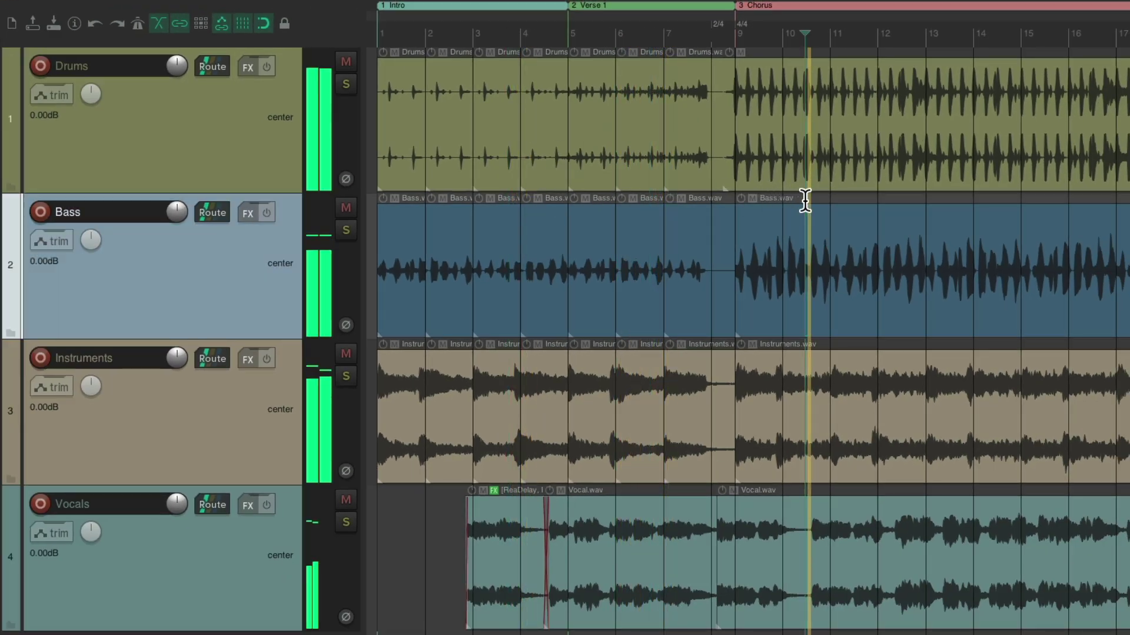
key(super+comma)
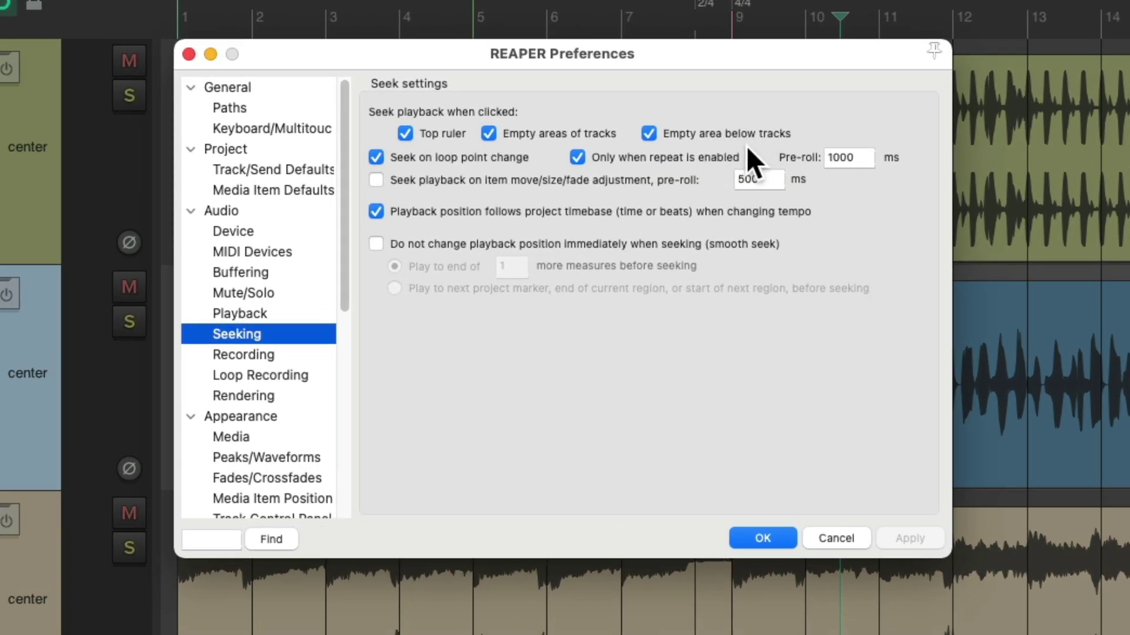
key(Escape)
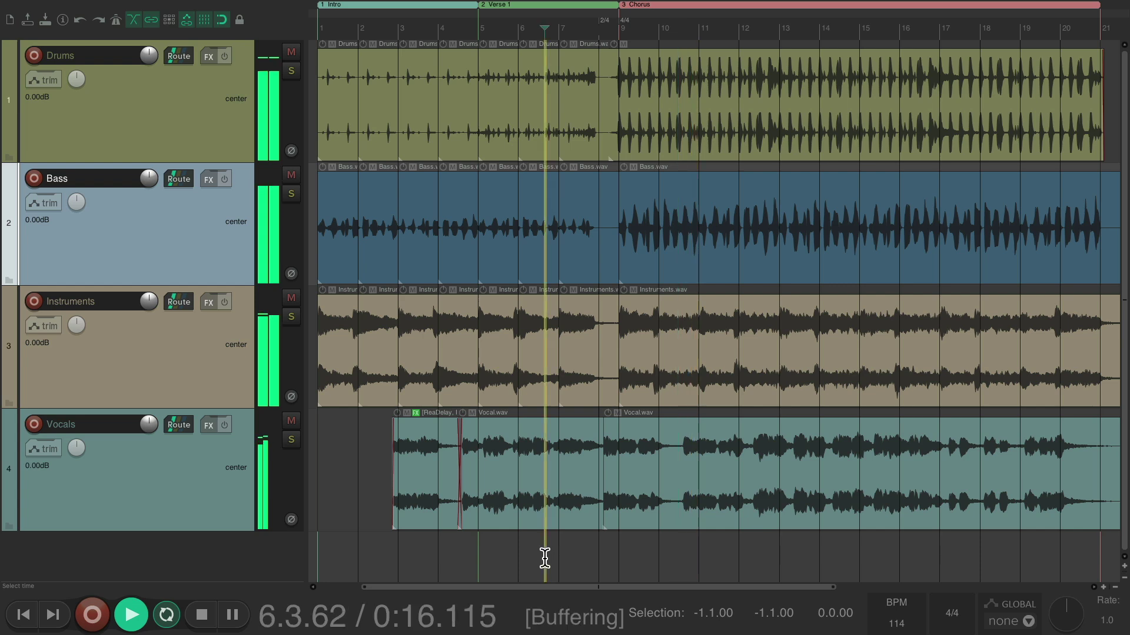
Step: Seek in the empty area below the tracks to measures 3 and 2, stop playback, and review the loop point seek settings
click(419, 563)
click(377, 558)
key(space)
key(super+comma)
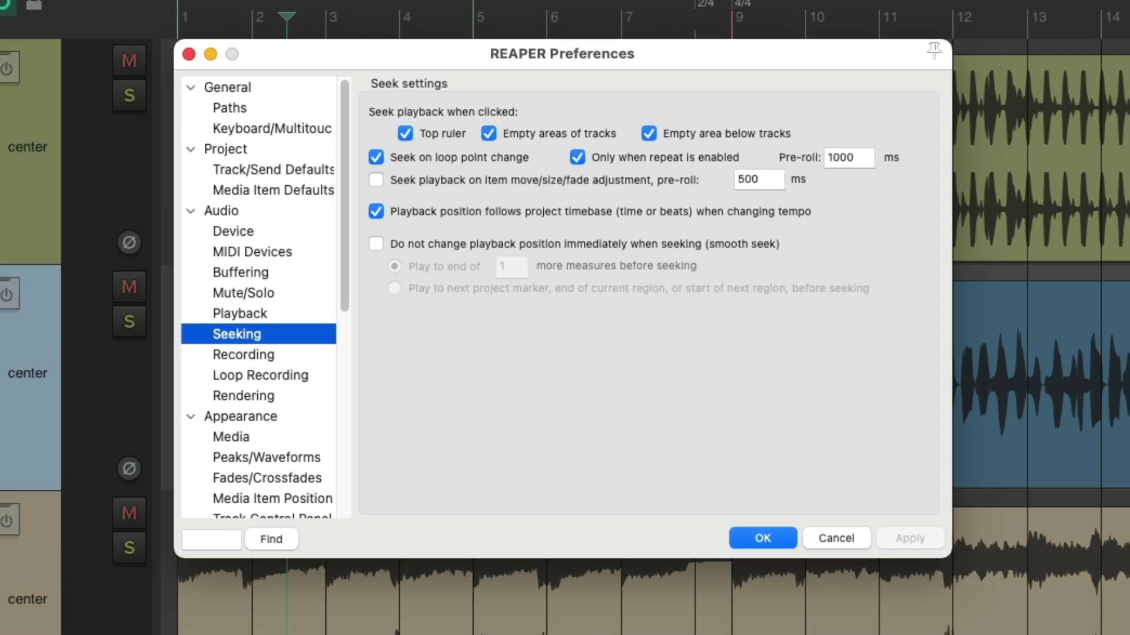
mouse_move(536, 176)
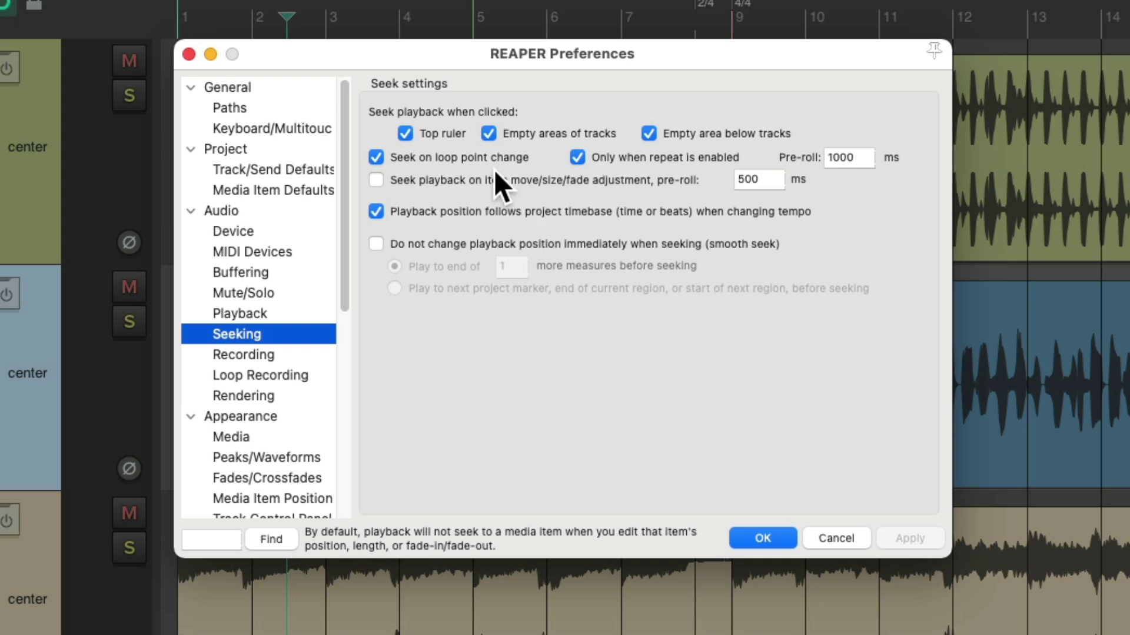
key(Escape)
Step: During playback, try time selections from measure 5 to 9, 3 to mid-5 and 10 to late 13, then stop
key(space)
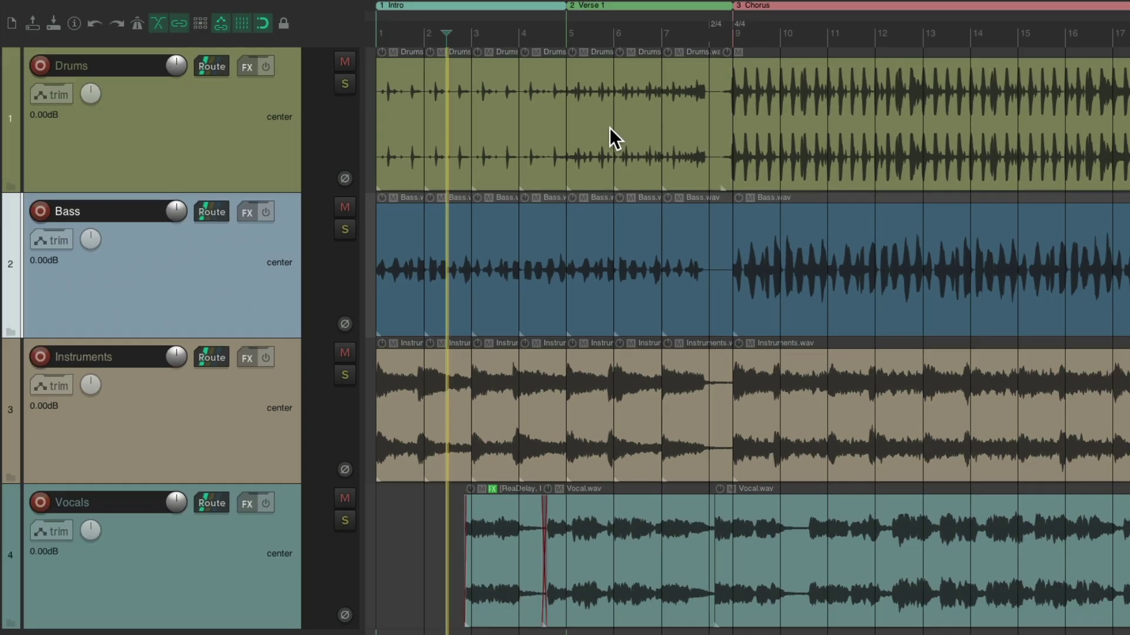
drag(567, 35, 732, 36)
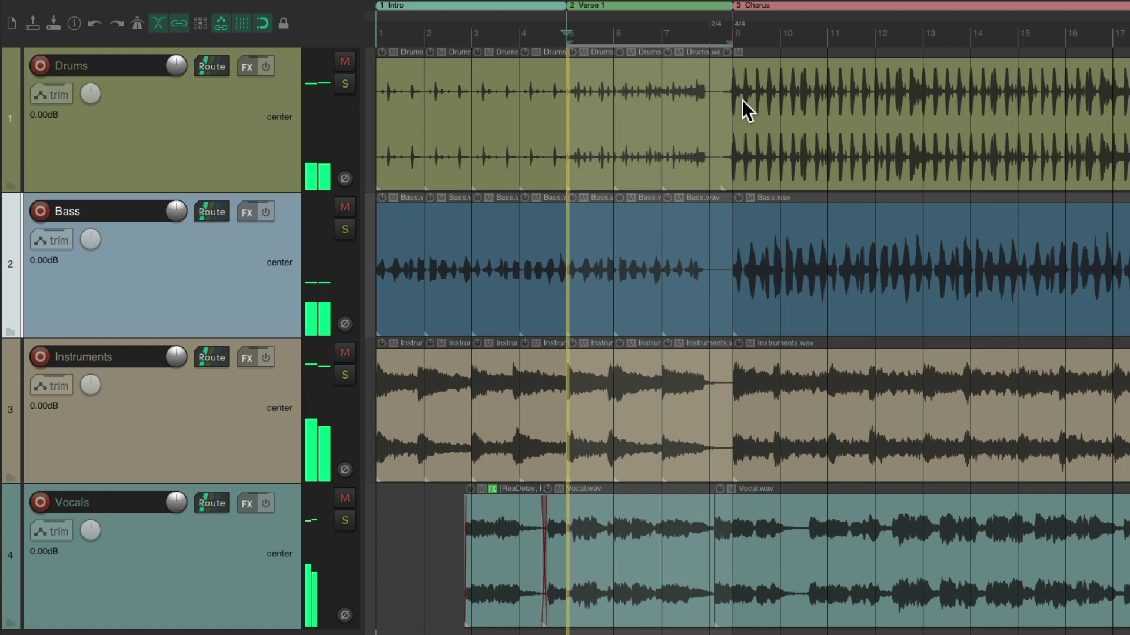
drag(471, 36, 600, 35)
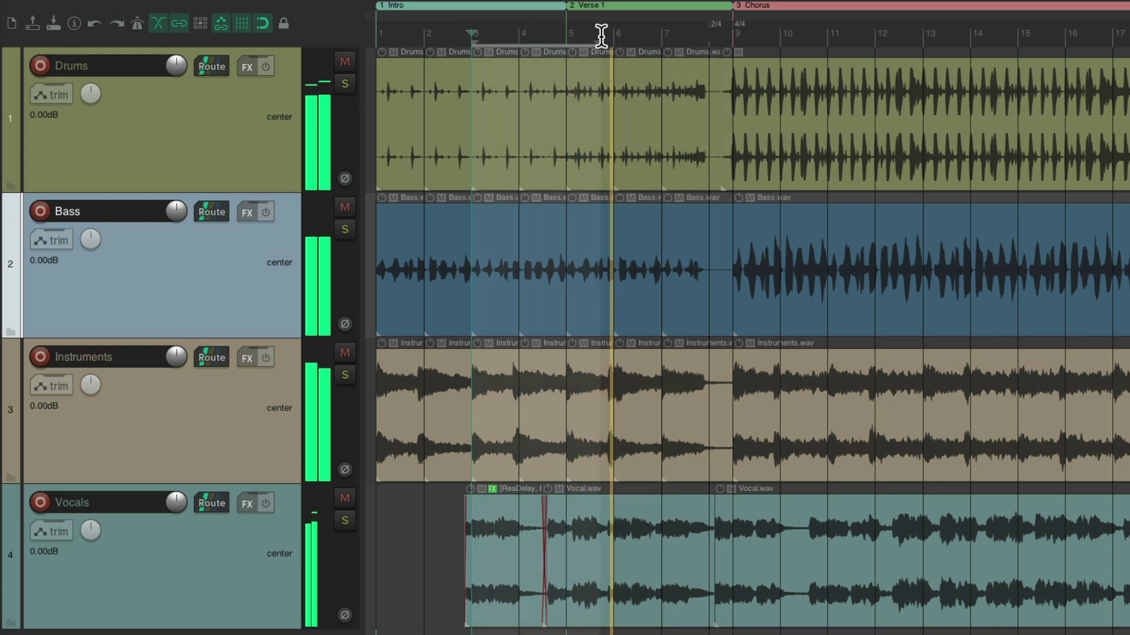
drag(781, 37, 953, 34)
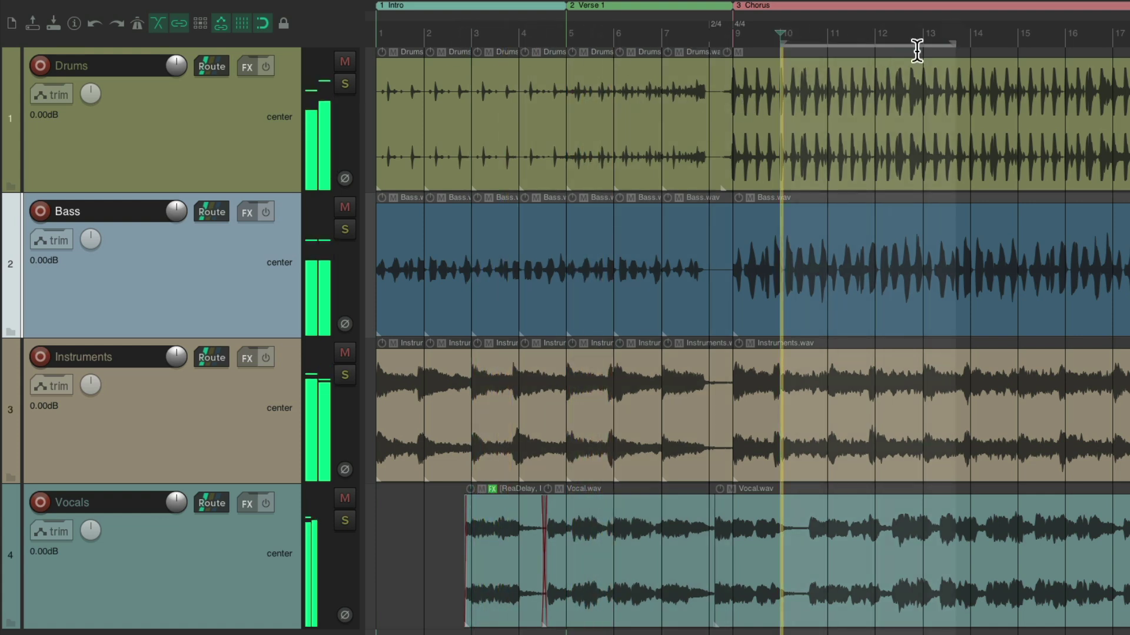
key(space)
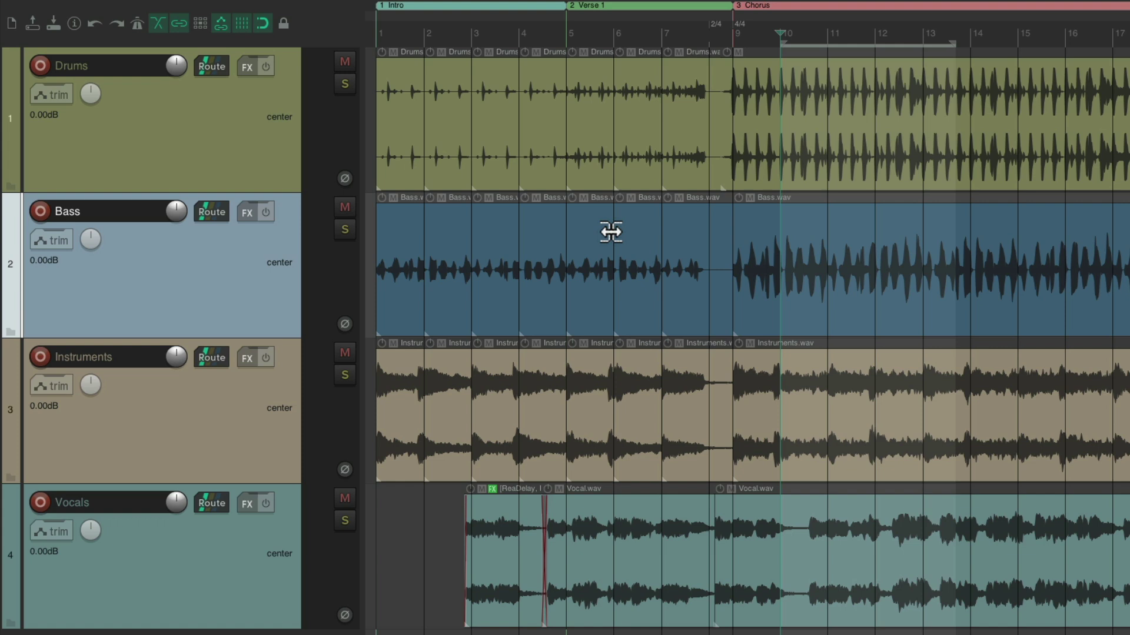
Step: Turn off playback seeking for the top ruler in the Seeking preferences and apply the change
key(super+comma)
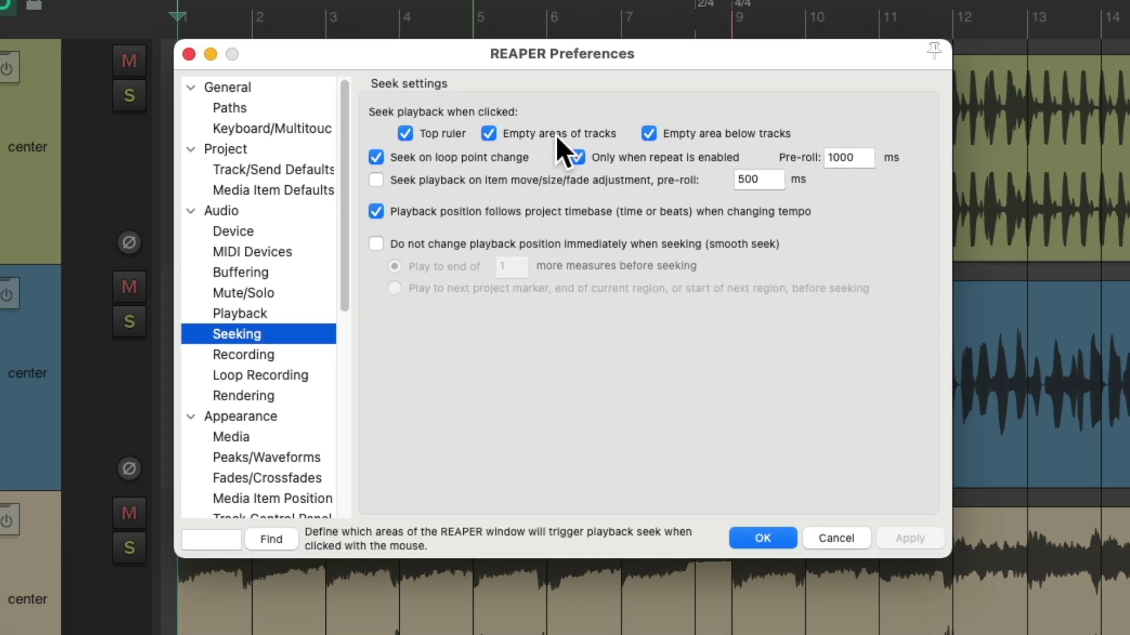
click(405, 133)
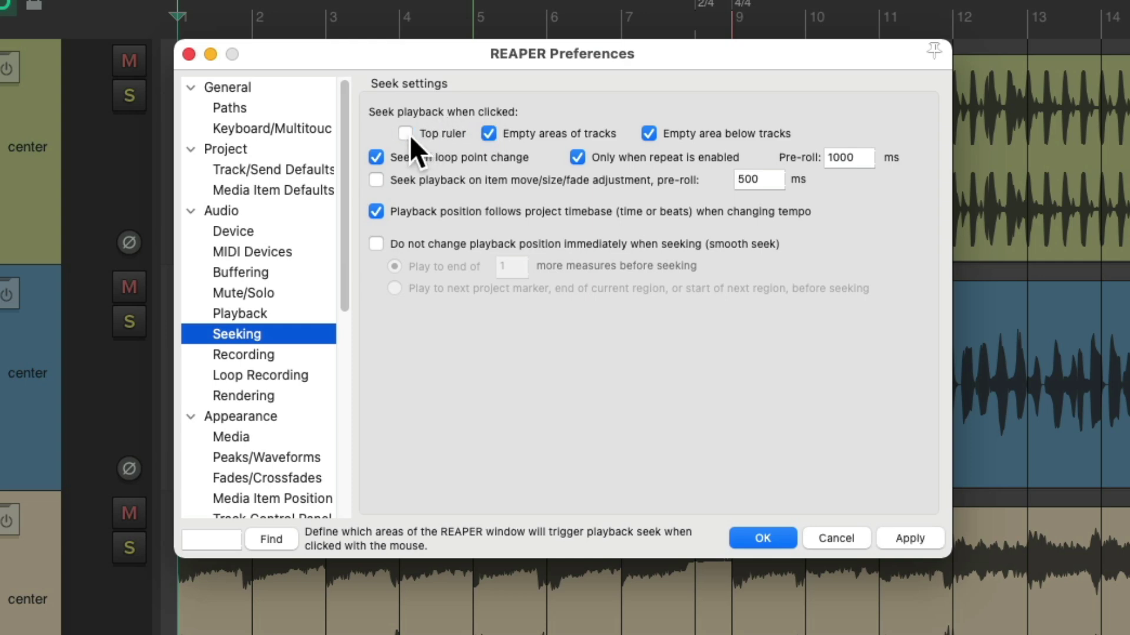
key(Return)
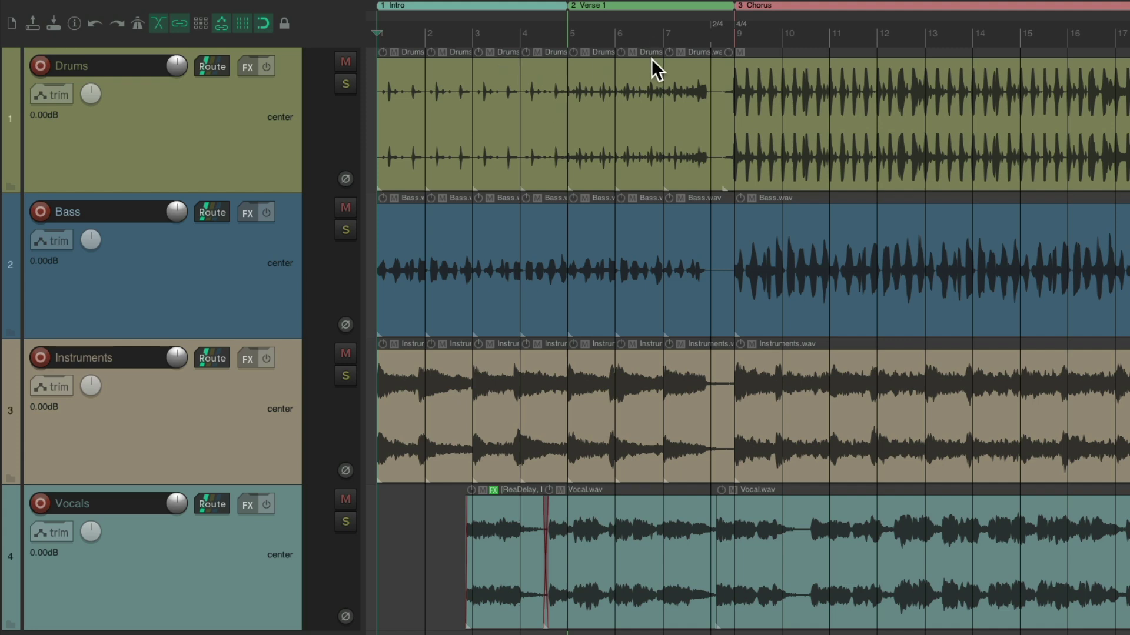
Step: Play from the start and reposition the edit cursor on the ruler around measures 4 and 6 during playback
key(space)
click(643, 30)
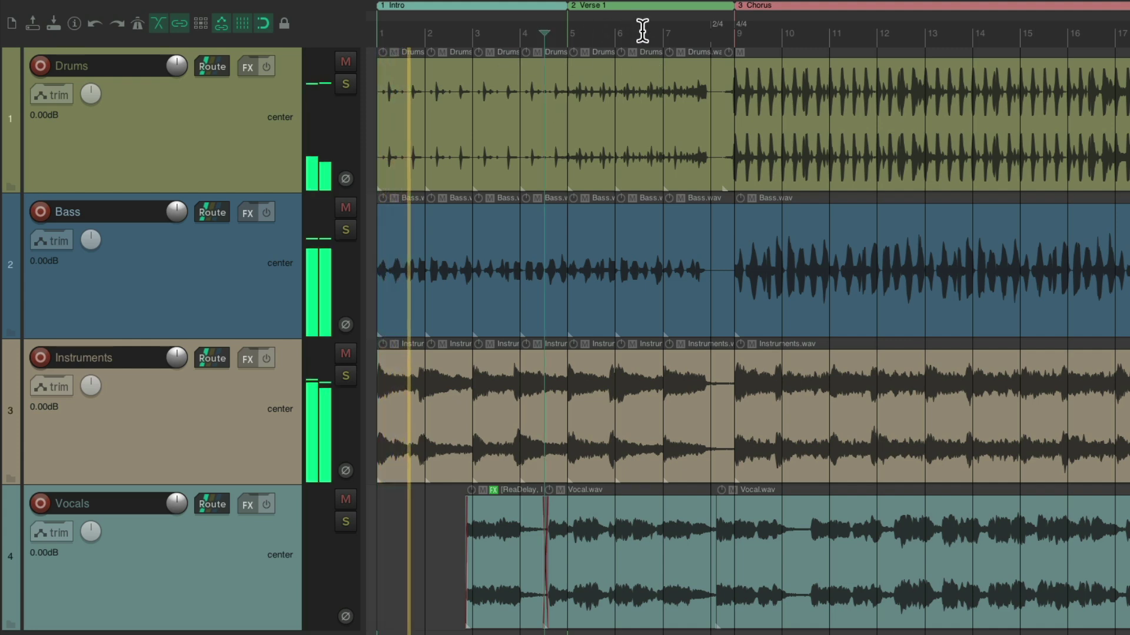
click(634, 30)
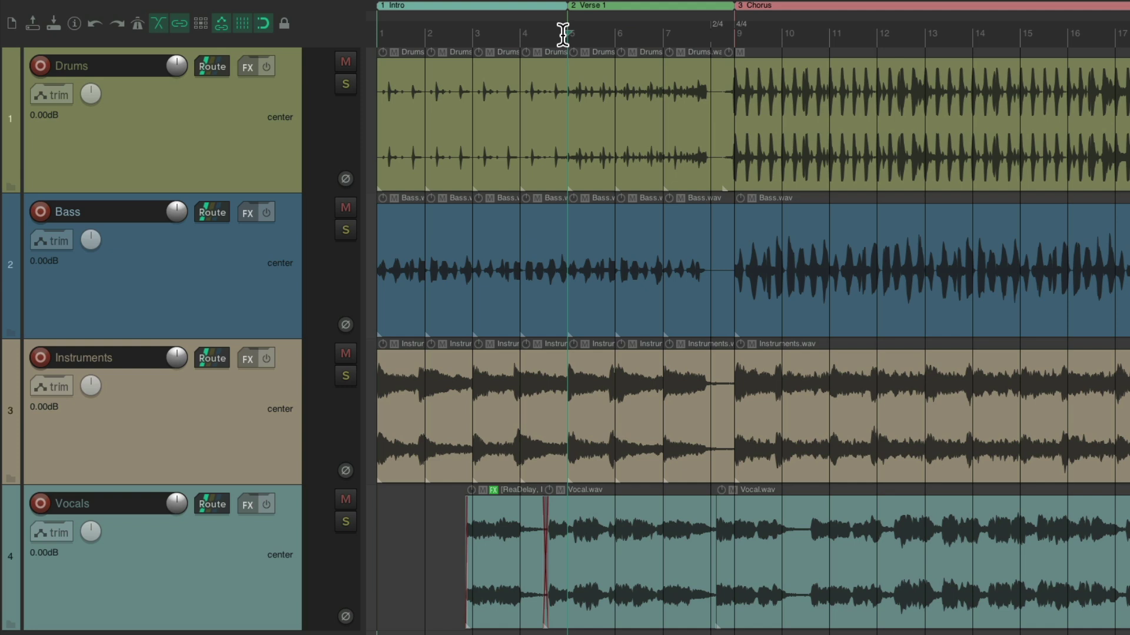
Step: Play from measure 3, move the edit cursor on the ruler to measures 7 and 11, and restart playback from measure 11
click(472, 30)
key(space)
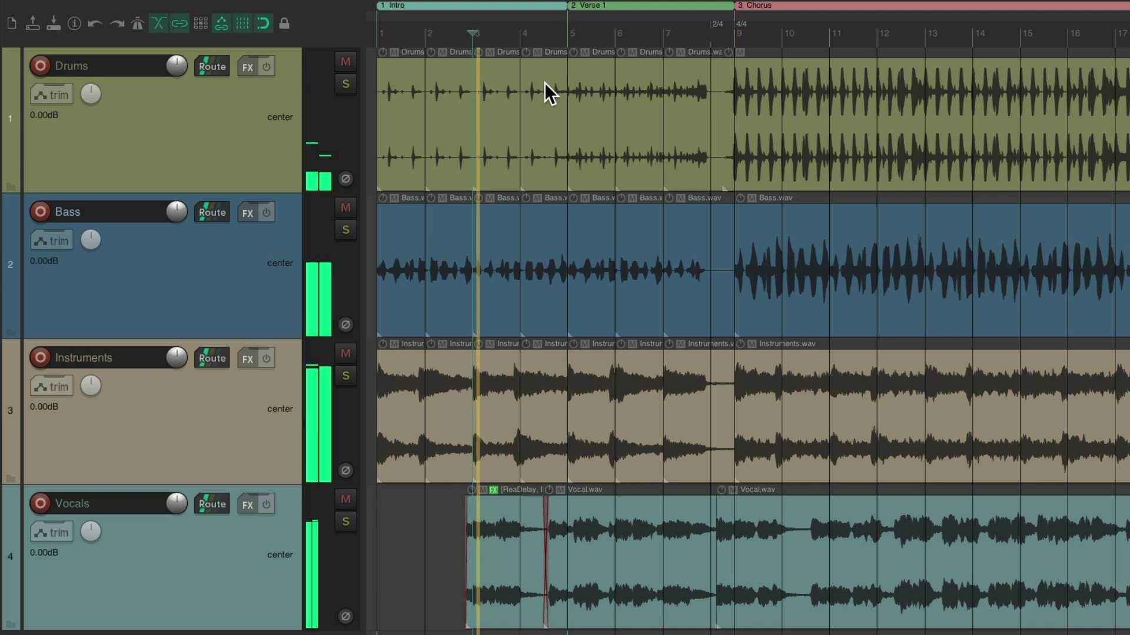
click(663, 32)
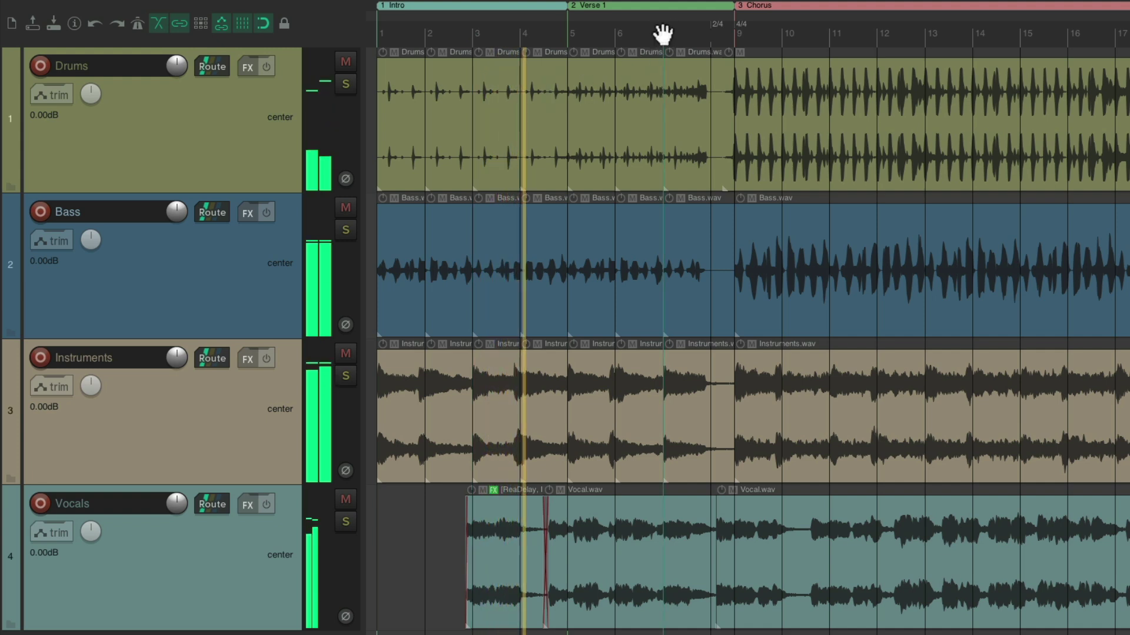
click(830, 33)
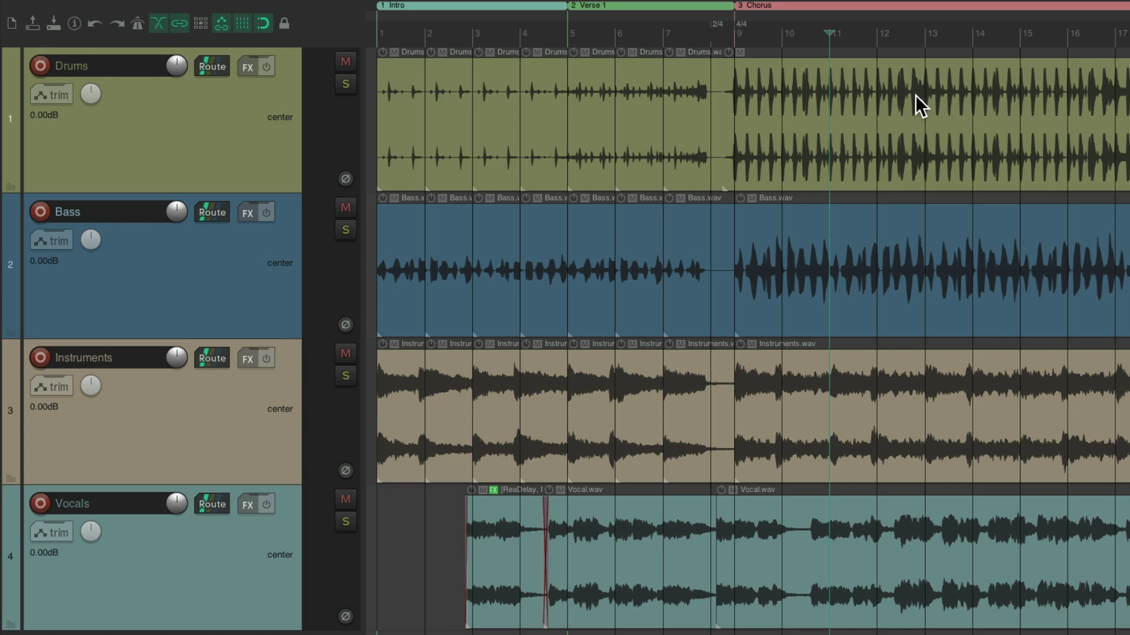
key(space)
key(space)
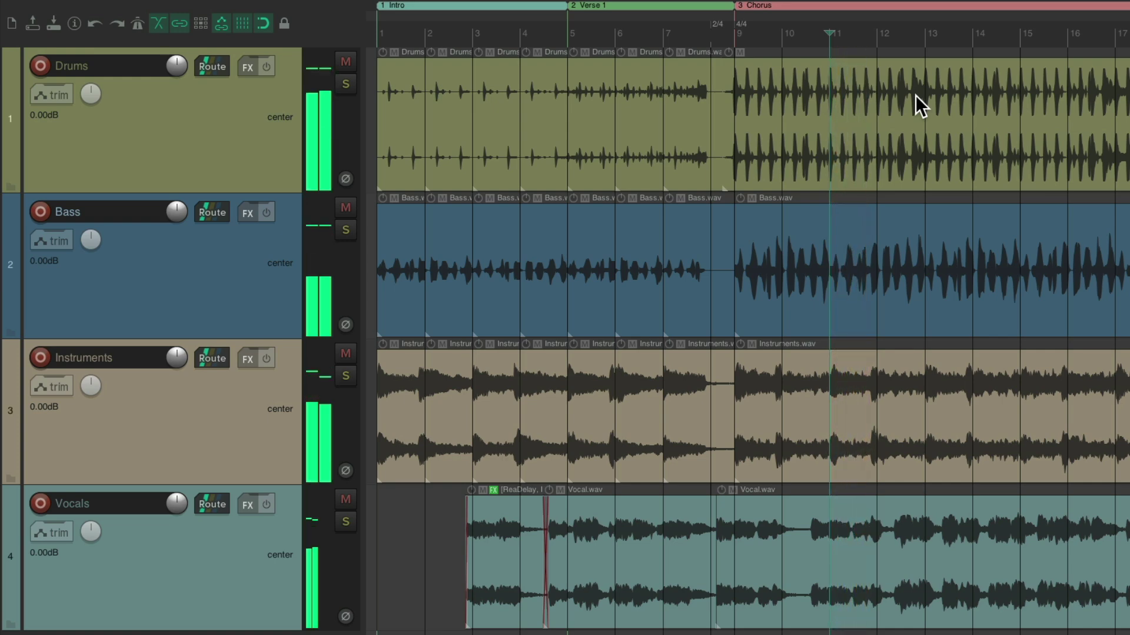
Step: Turn off seeking for empty areas of tracks and test cursor placement between tracks and on the ruler around measures 4 to 6 during playback
key(super+comma)
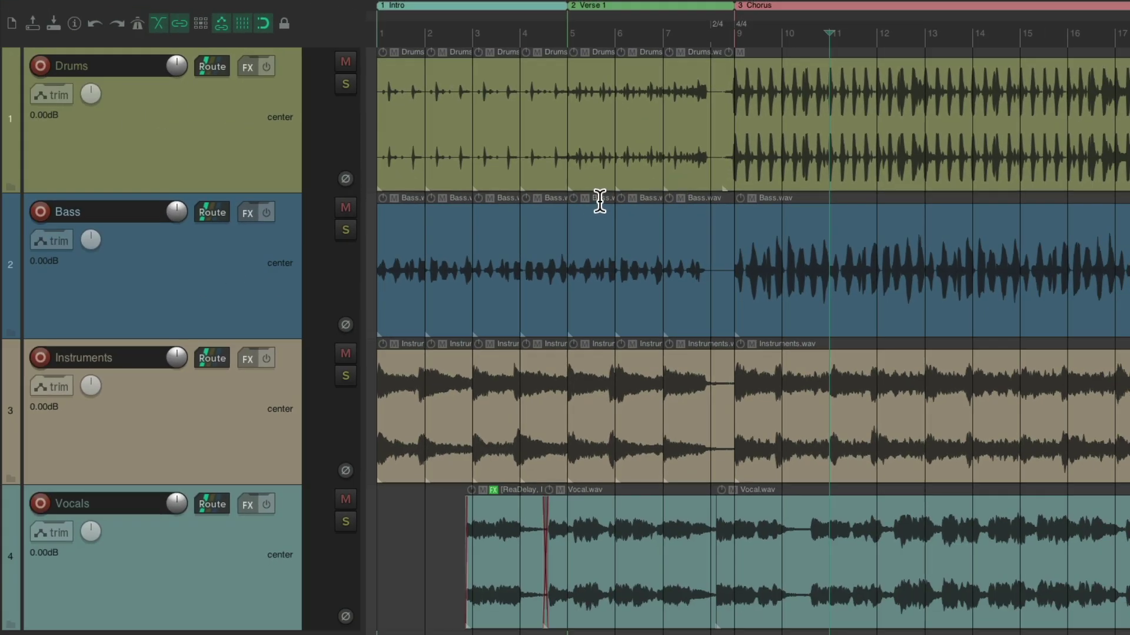
key(space)
click(597, 197)
click(552, 196)
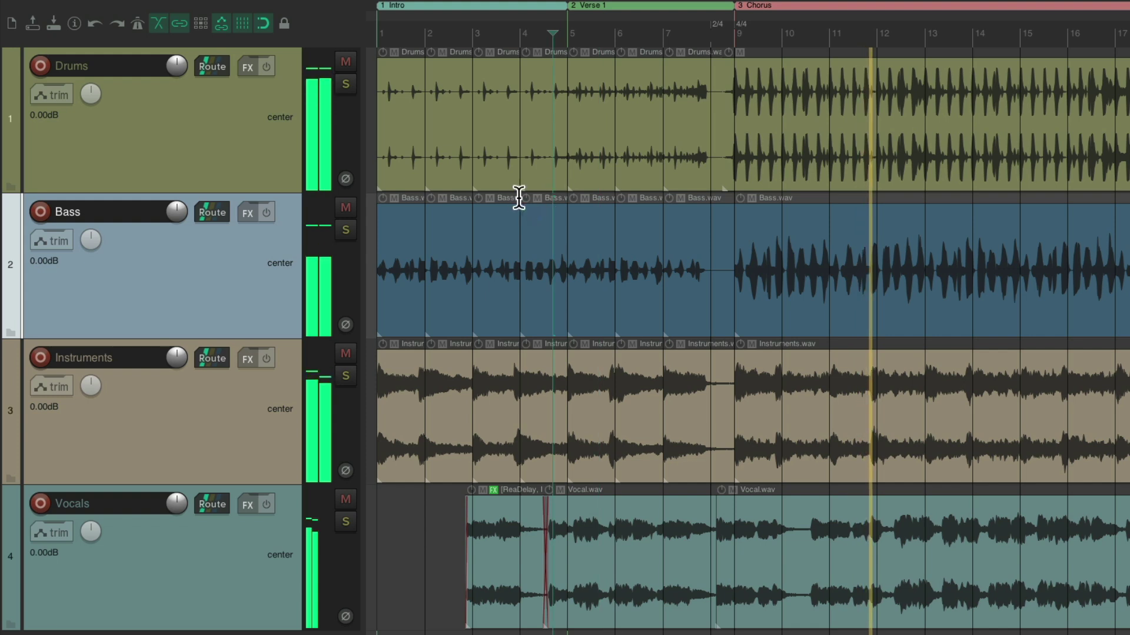
click(542, 31)
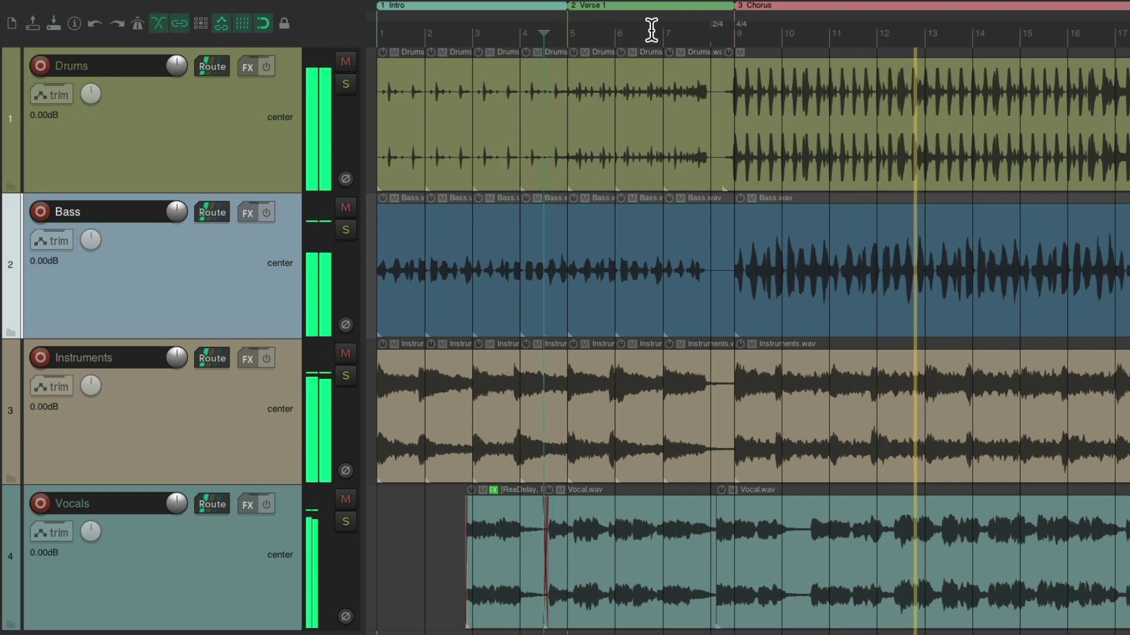
click(651, 31)
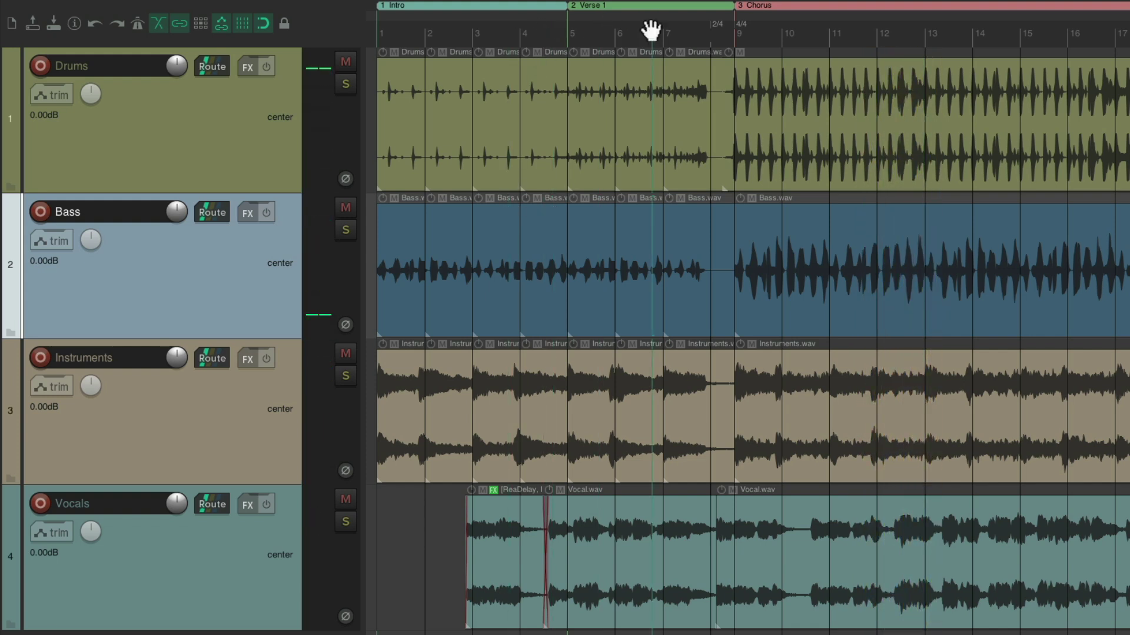
Step: Turn off playback seeking for the empty area below tracks in the Seeking preferences and confirm
key(super+comma)
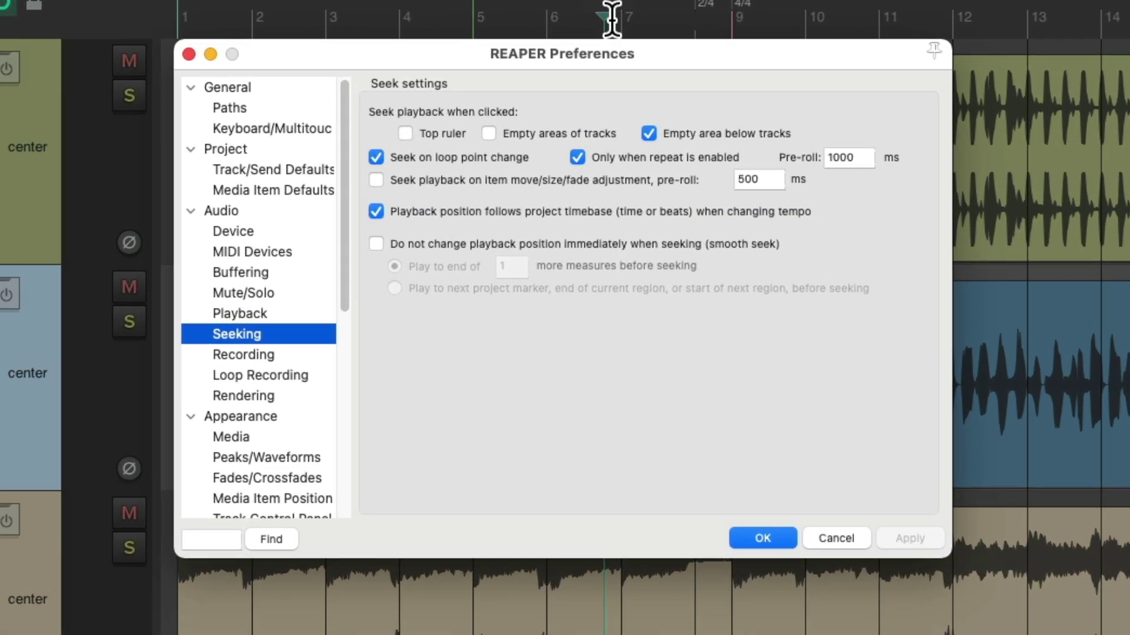
click(645, 133)
click(759, 538)
Step: Play from the start and reposition the edit cursor in the empty area below the tracks, ending in measure 2
key(space)
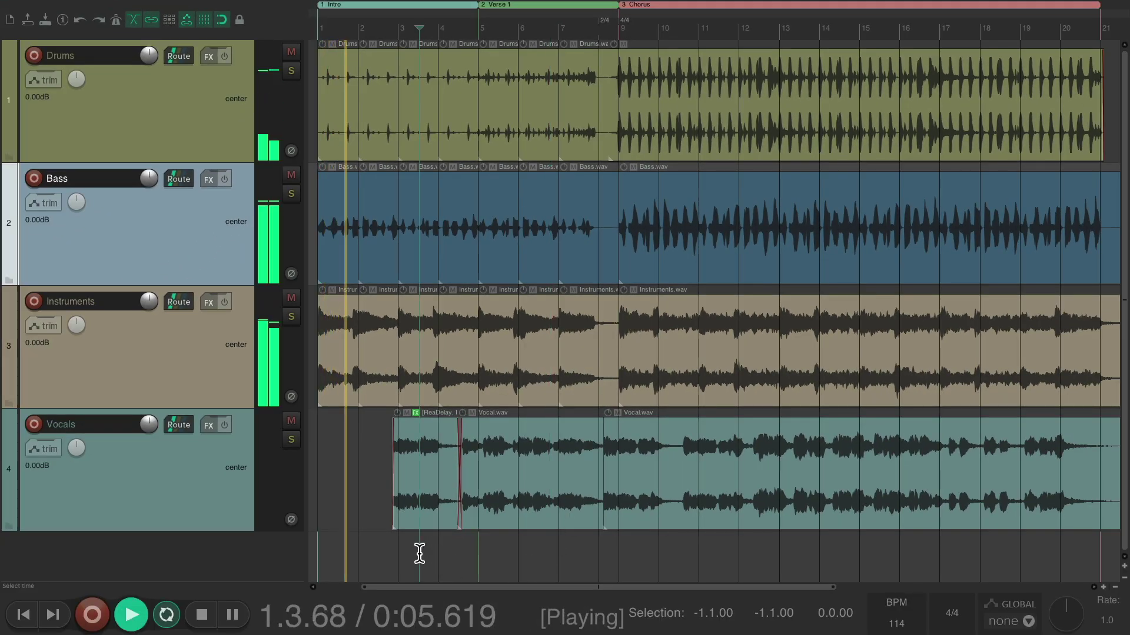
click(518, 549)
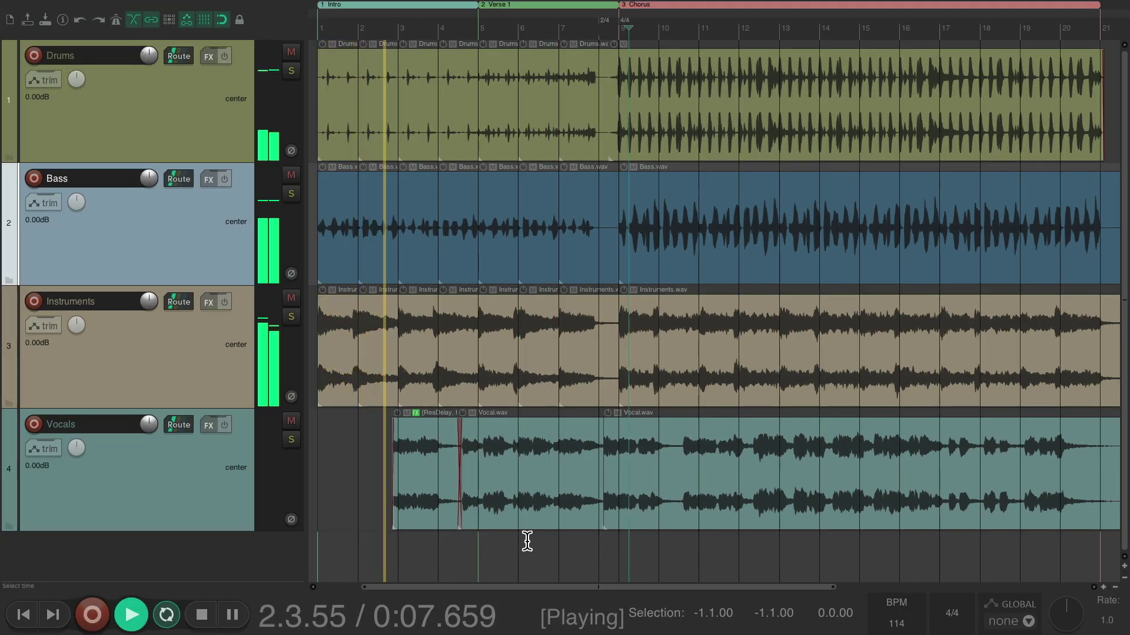
click(373, 548)
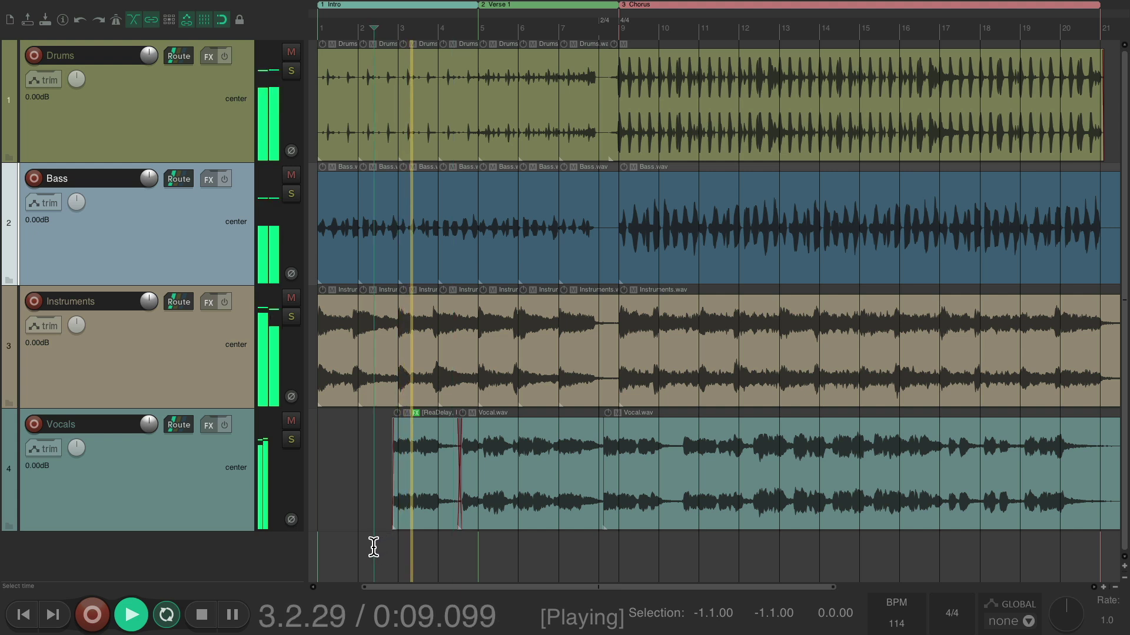
Step: During playback, move the edit cursor to mid-measure 3 and to mid-measure 7 on the ruler, and stop playback
click(383, 416)
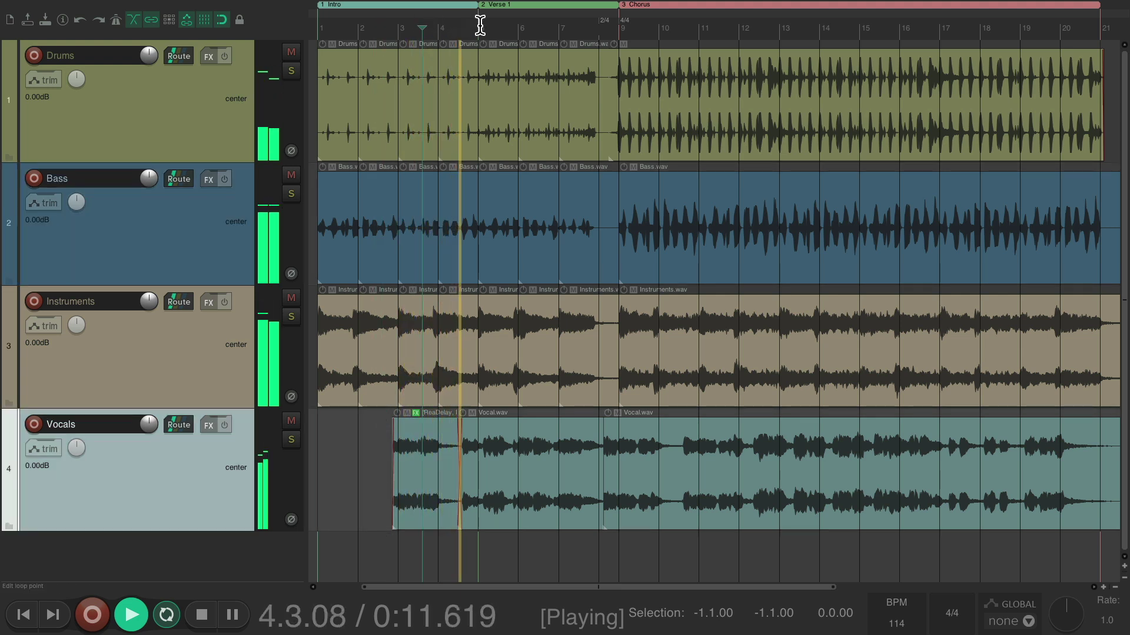
click(580, 23)
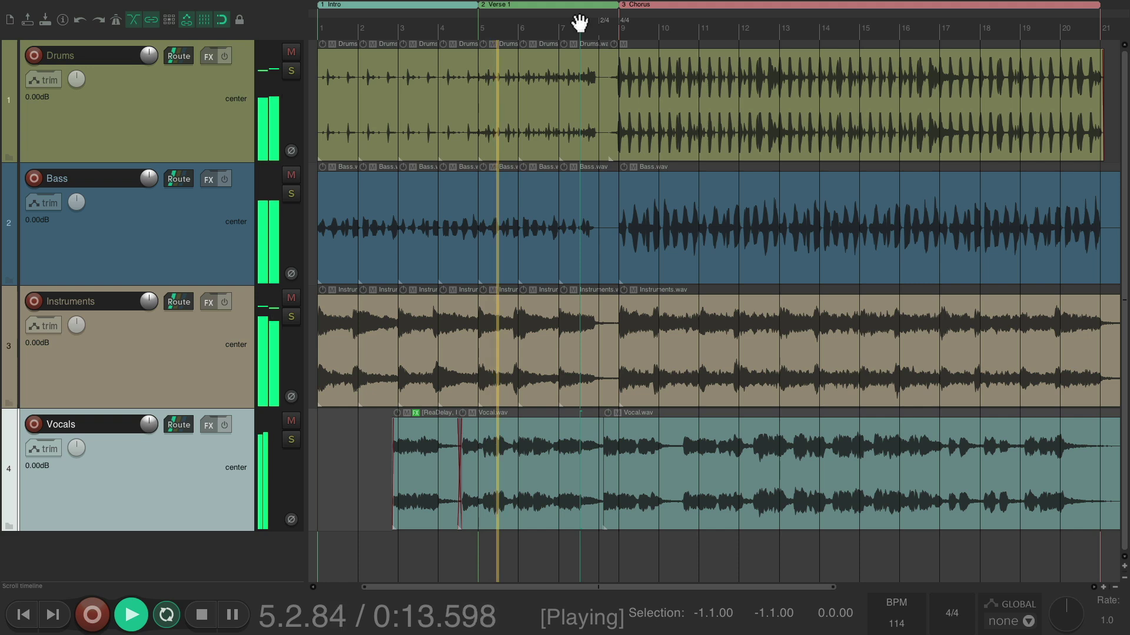
key(space)
Step: Turn off seeking on loop point change in the Seeking preferences and confirm
key(super+comma)
mouse_move(489, 110)
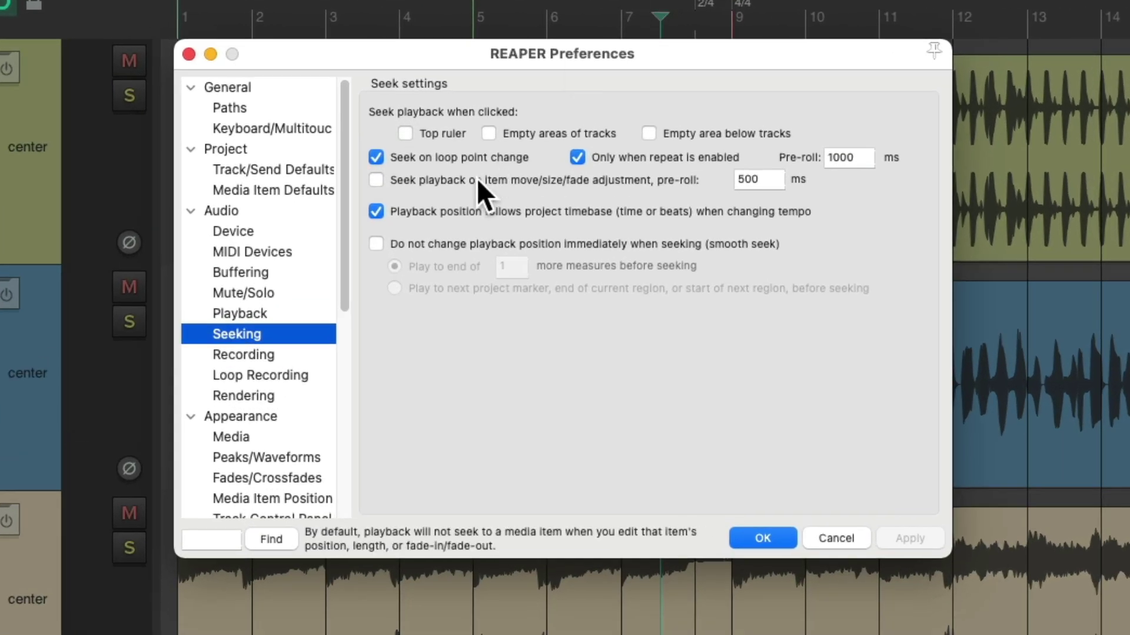
click(372, 156)
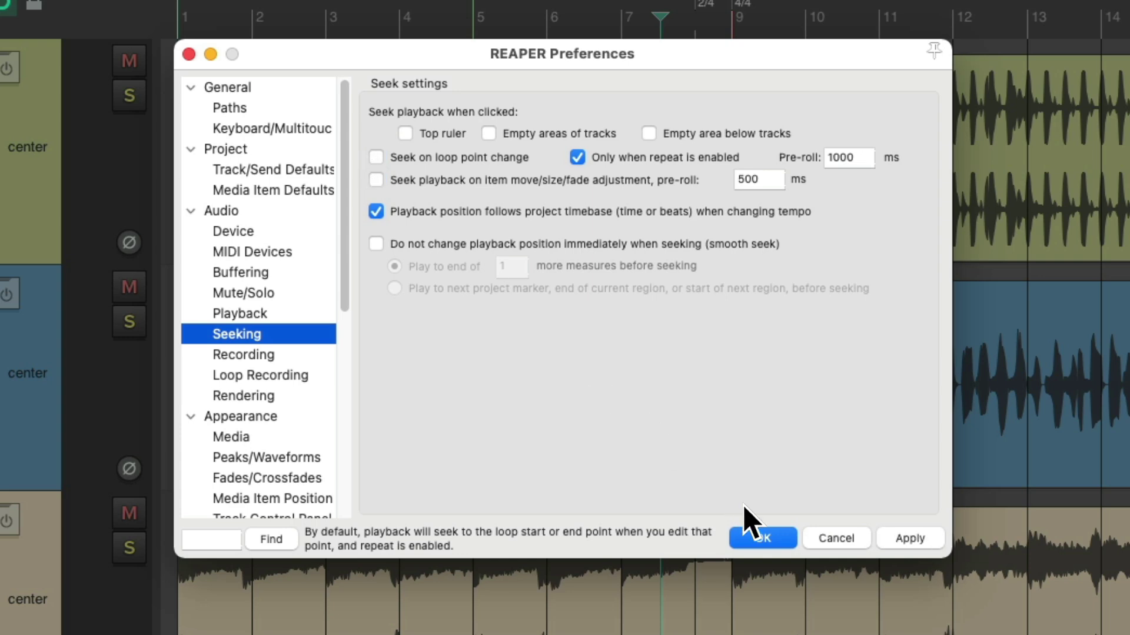
click(760, 537)
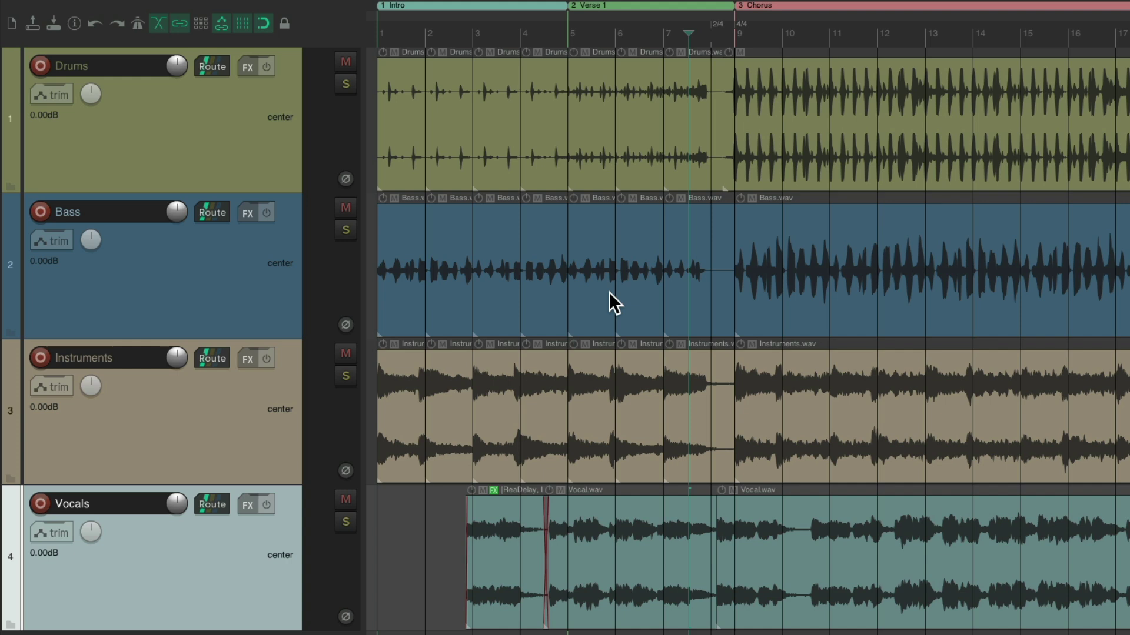
Step: During playback, draw ruler time selections from measure 3, from measures 6 to 8, and from measure 4 to mid-measure 6, and restart playback
key(space)
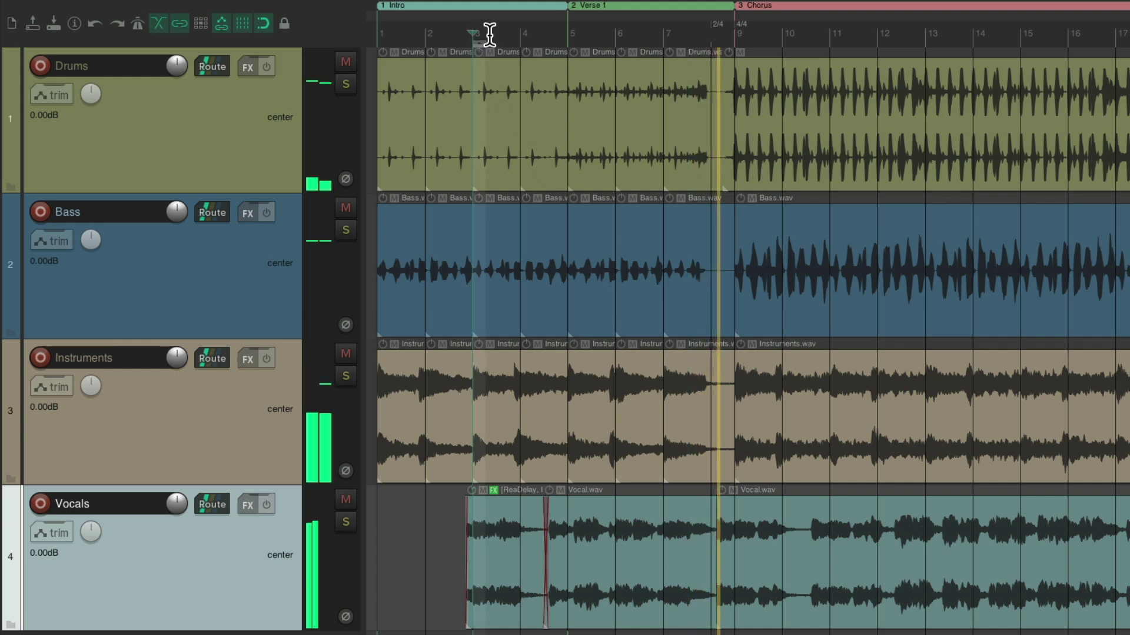
drag(478, 35, 613, 88)
drag(434, 43, 711, 35)
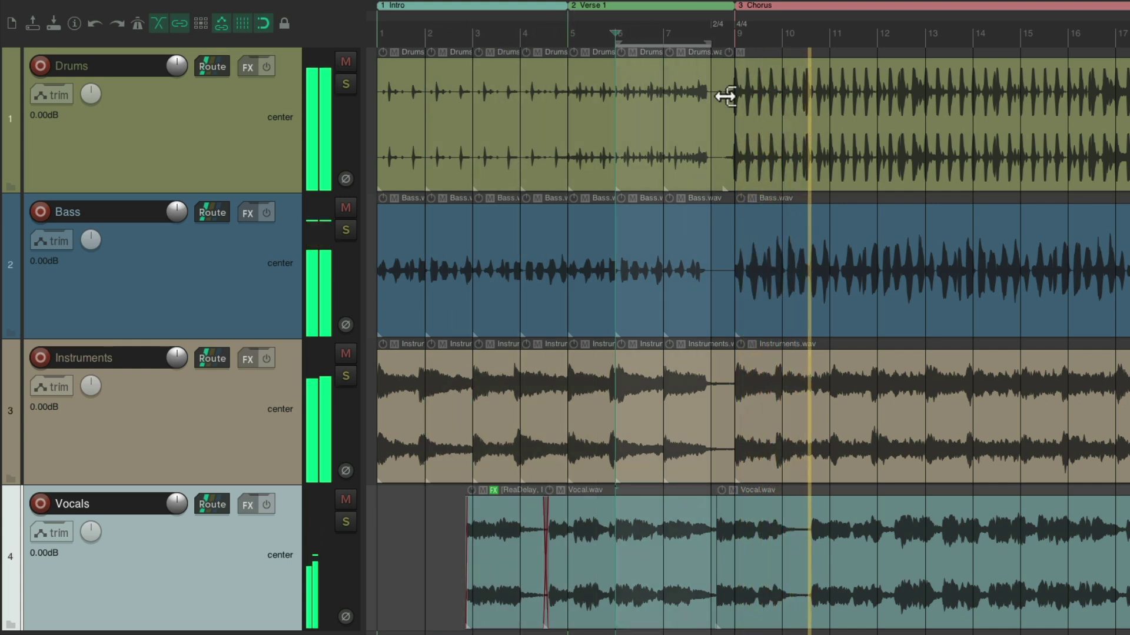
drag(520, 35, 653, 138)
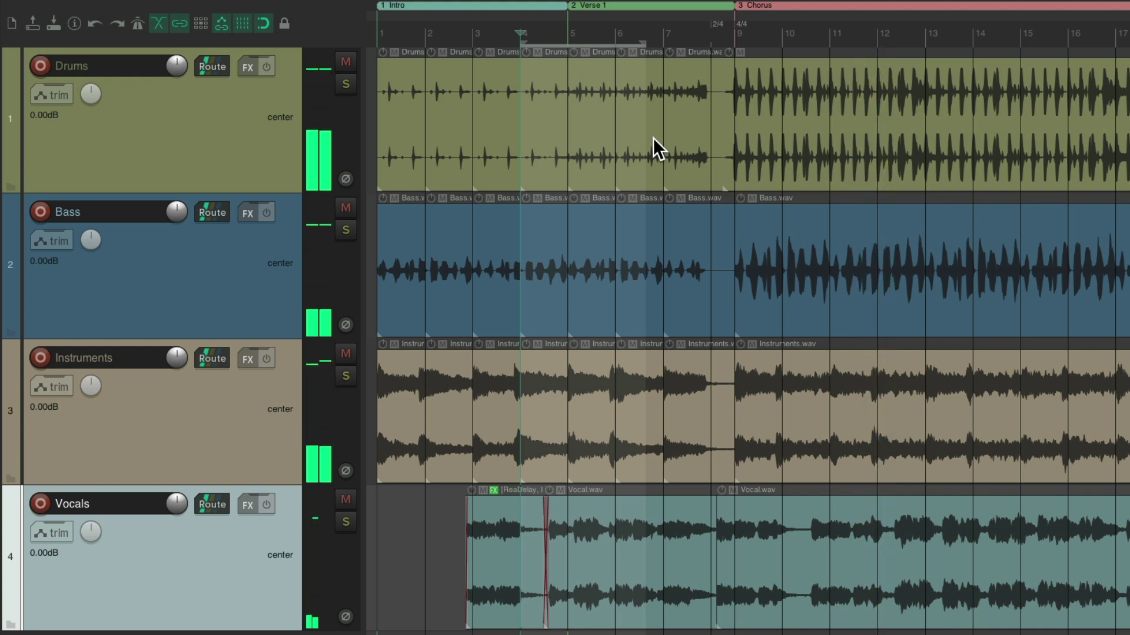
key(space)
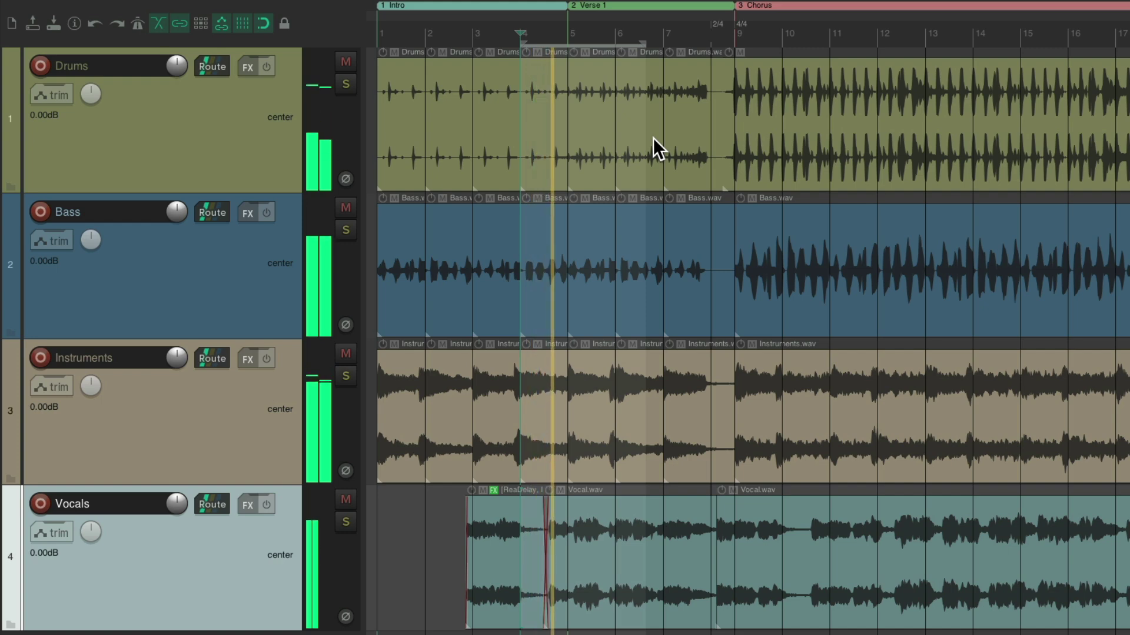
Step: Enable seeking for the top ruler, both empty areas and loop point changes, plus smooth seek playing to the end of 1 more measure
key(super+comma)
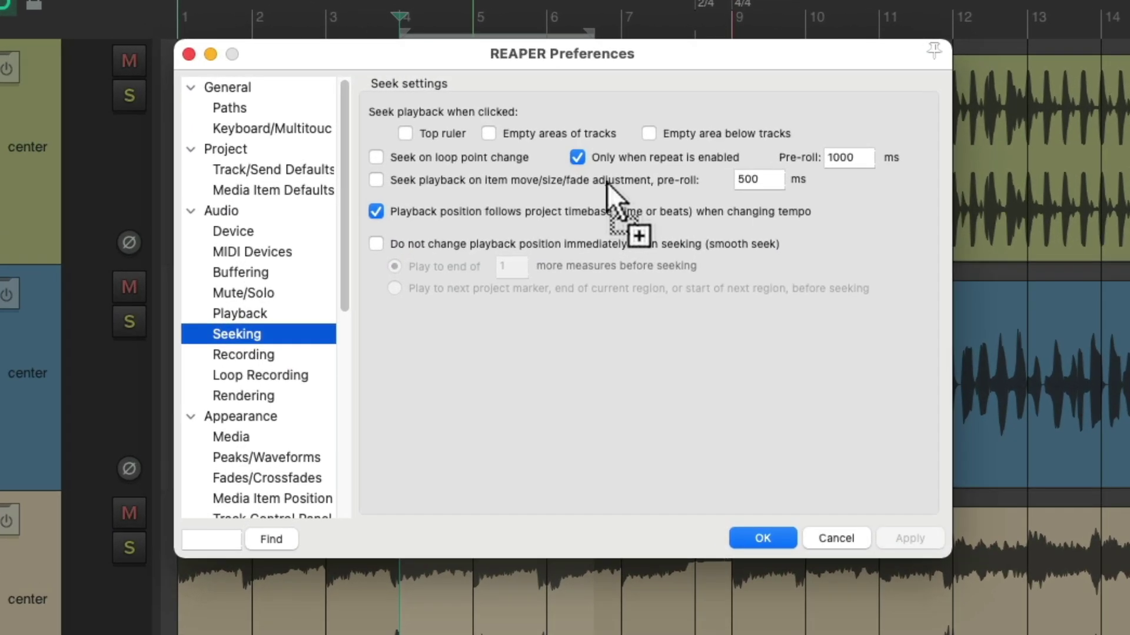
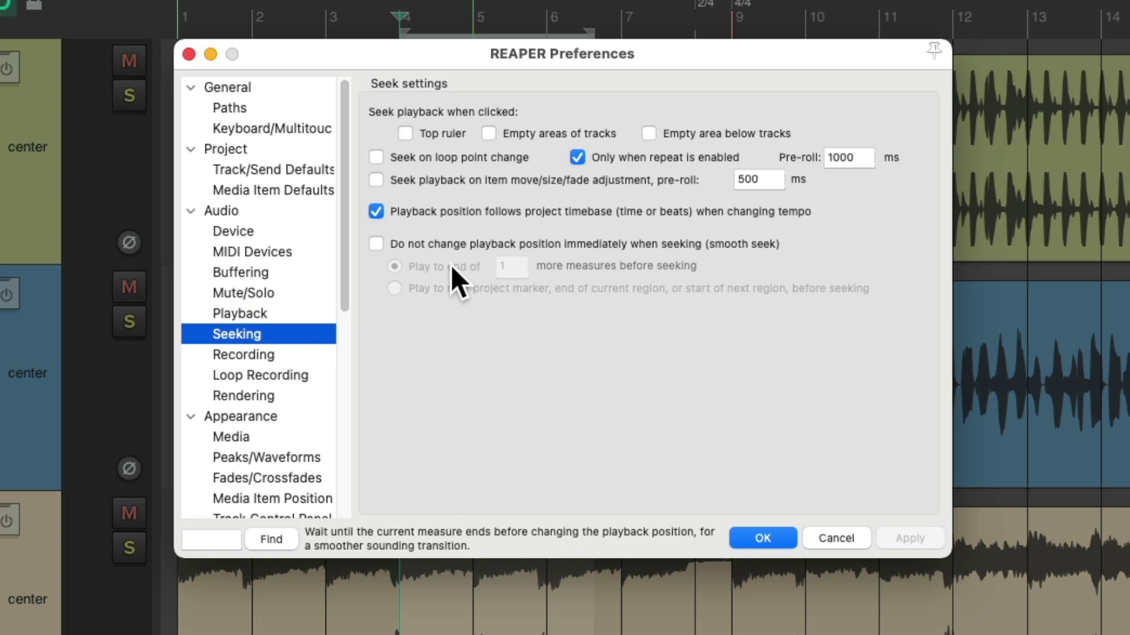
click(405, 133)
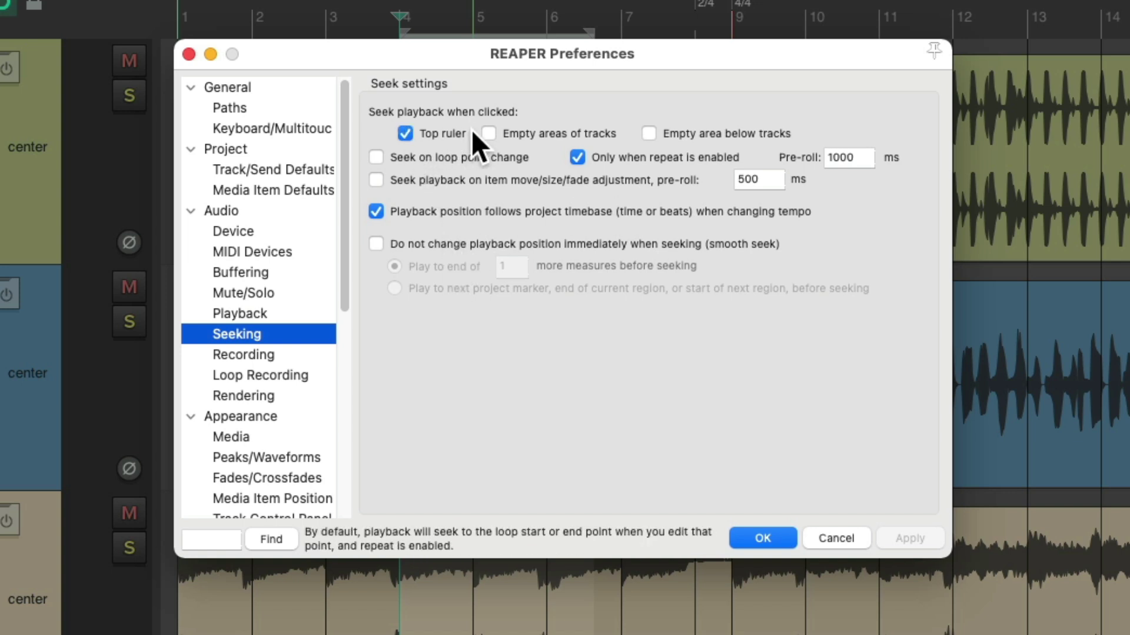
click(648, 133)
click(376, 158)
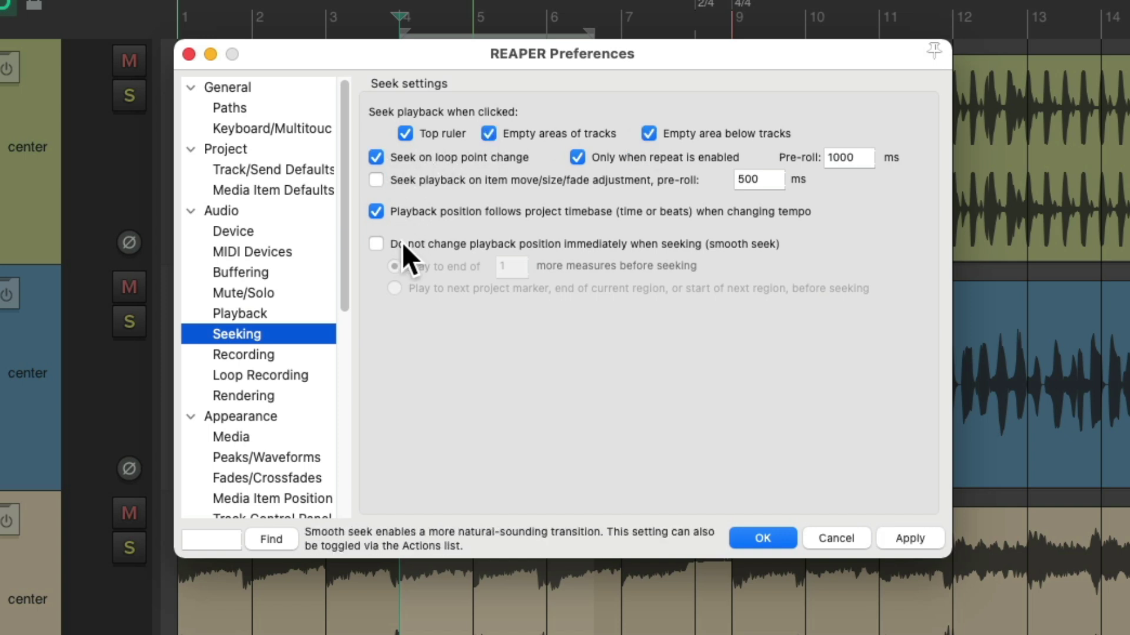
click(376, 243)
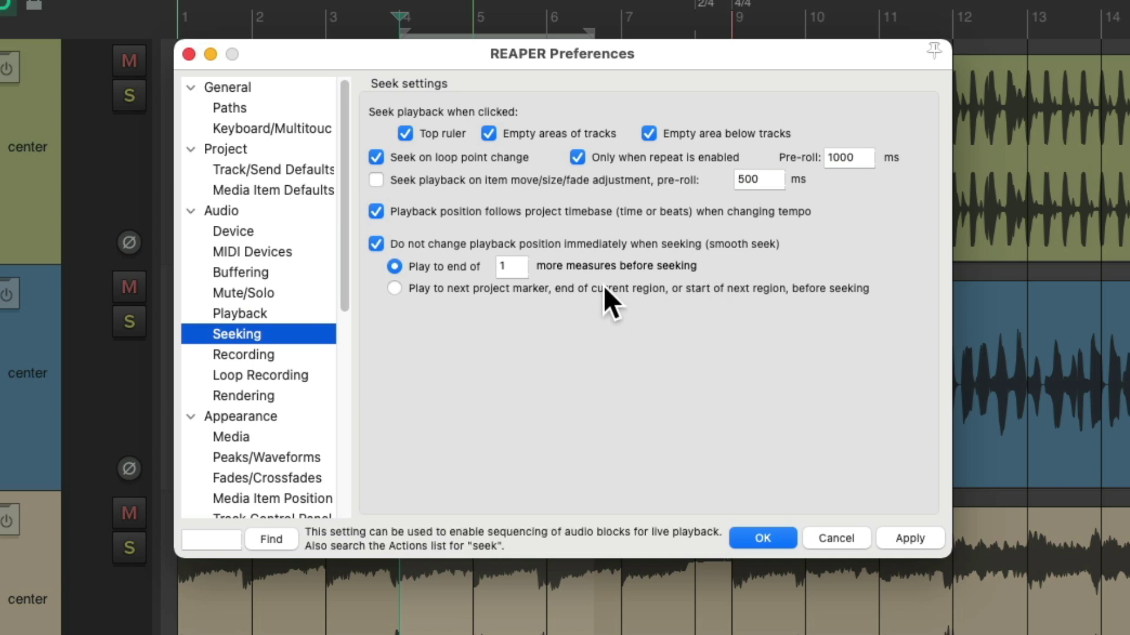
click(763, 537)
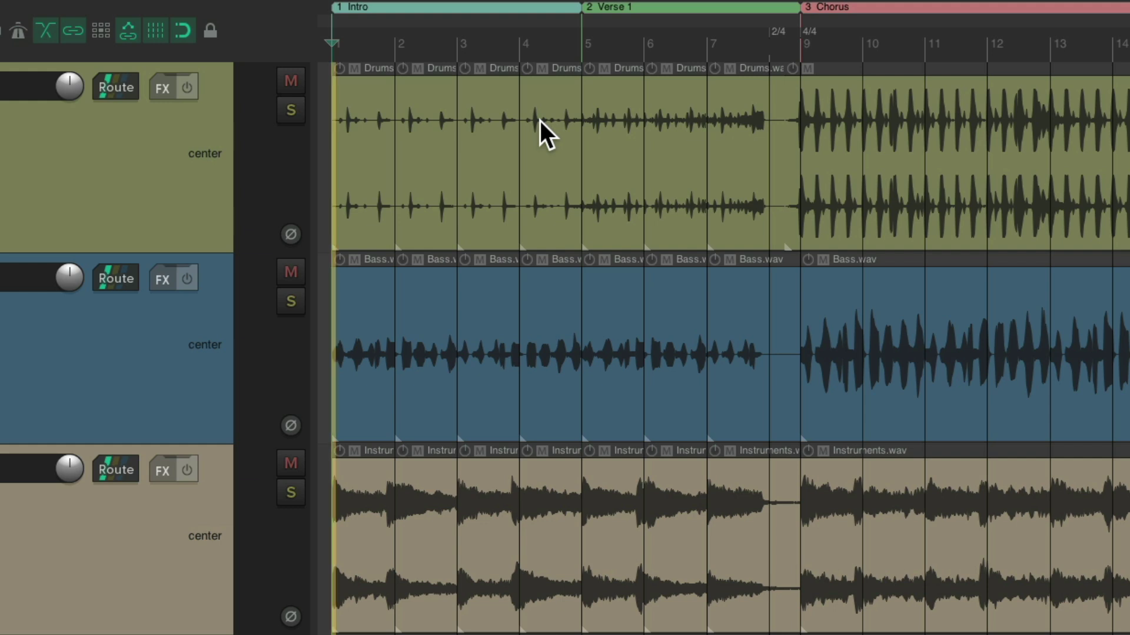
Step: Play from the start, seek on the ruler to measures 4, 7, 4, 2 and 5 in turn, and stop playback
key(space)
click(519, 43)
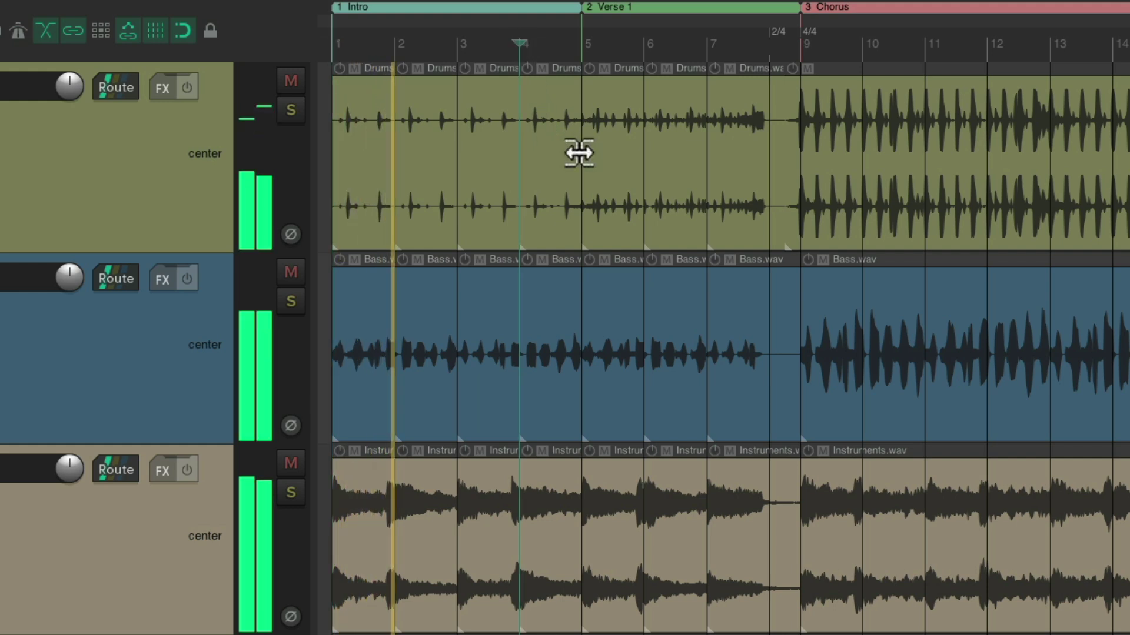
click(706, 51)
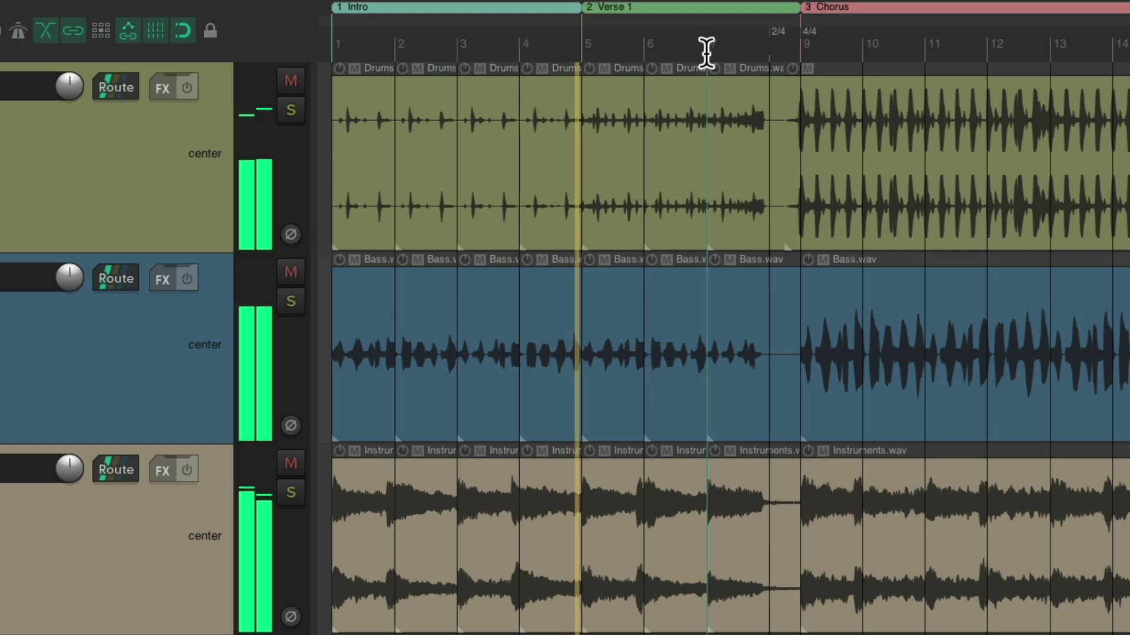
click(520, 47)
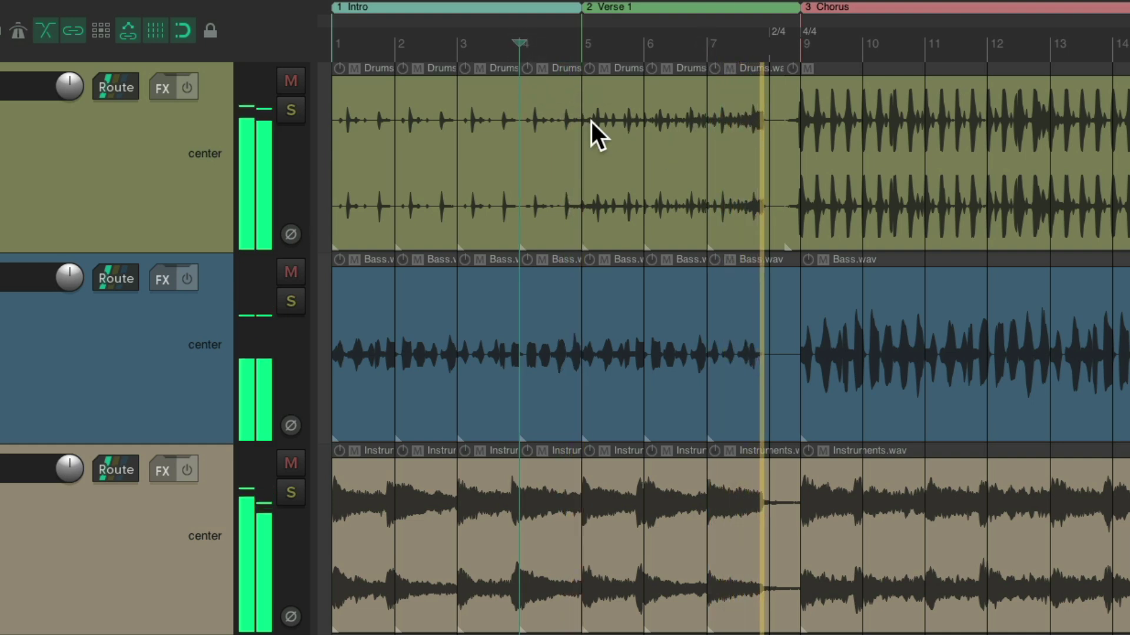
click(398, 43)
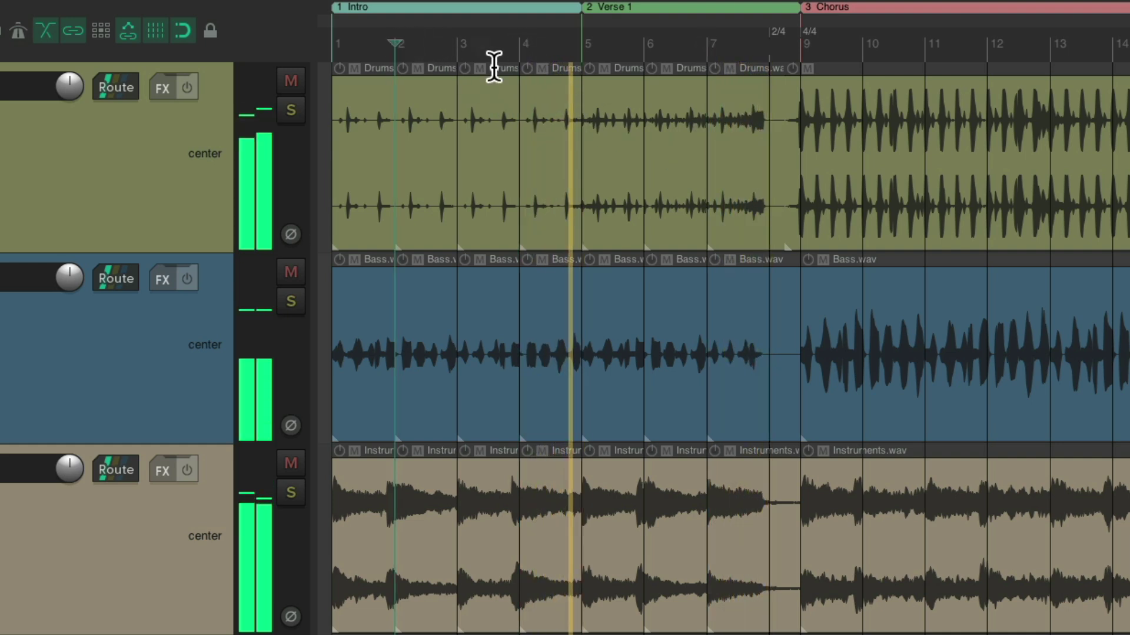
click(586, 41)
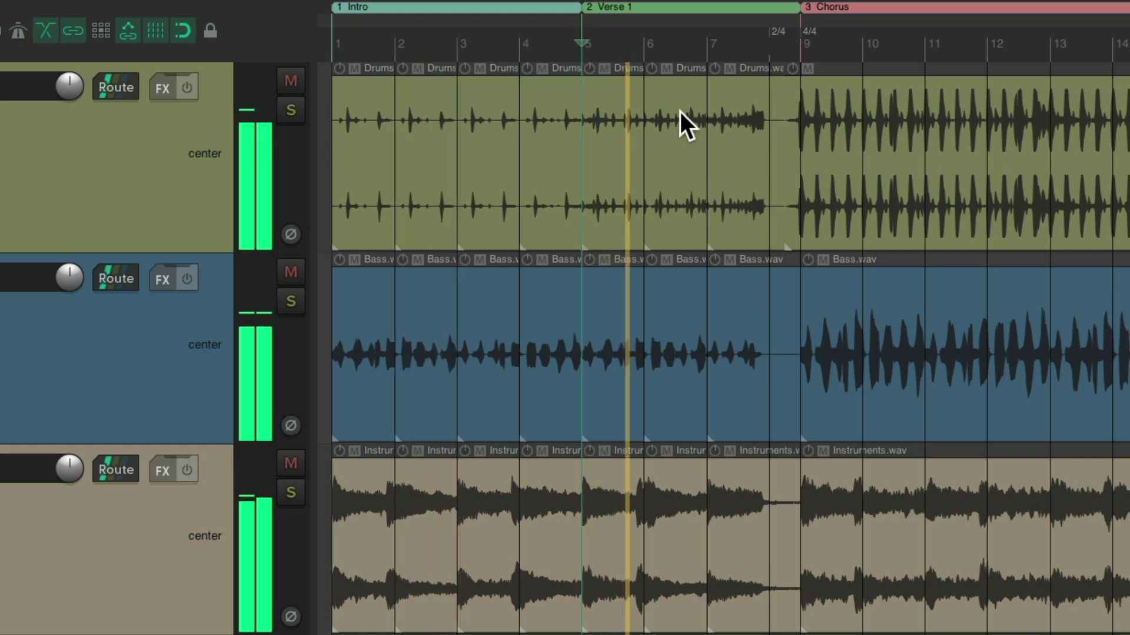
key(space)
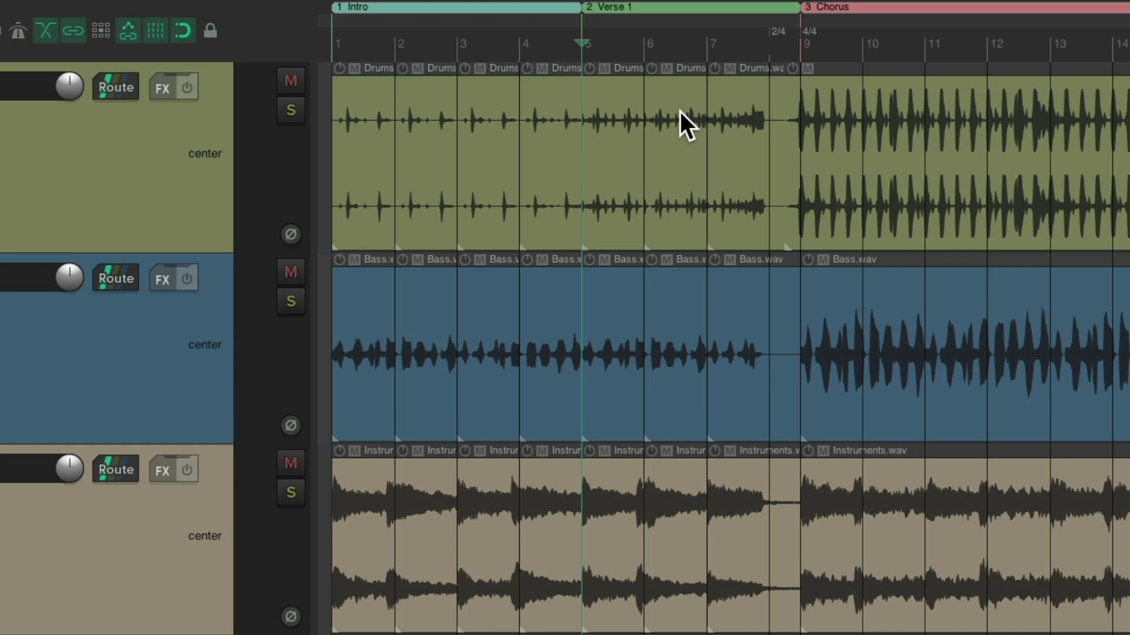
Step: Play from the start again, seek to Verse 1 at measure 5 and the Chorus at measure 9, and stop
key(Home)
key(space)
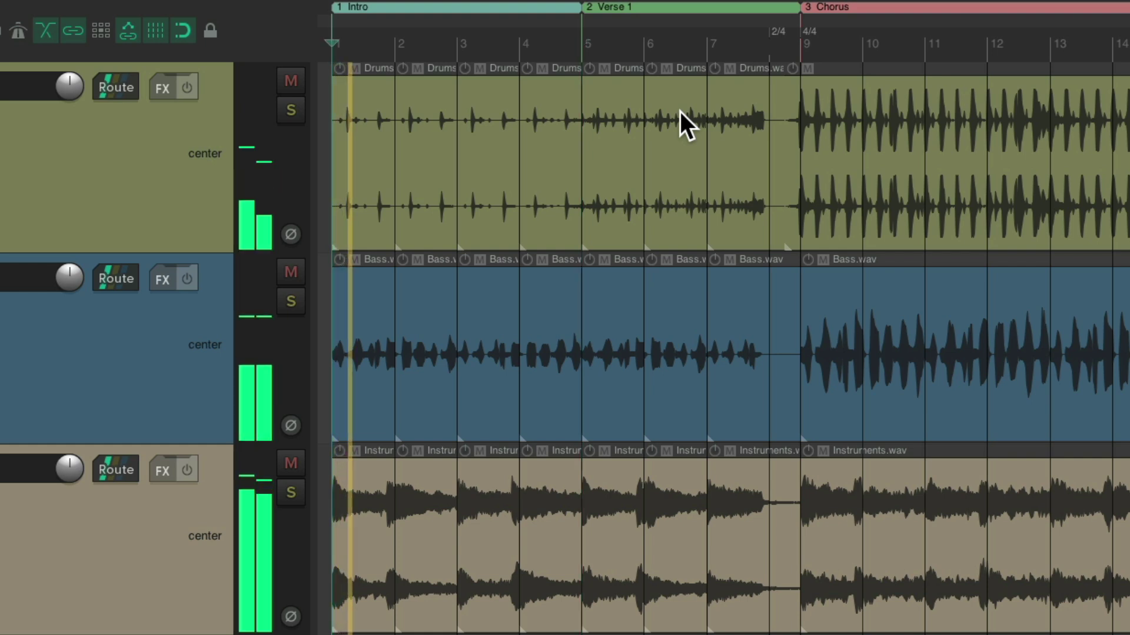
click(580, 43)
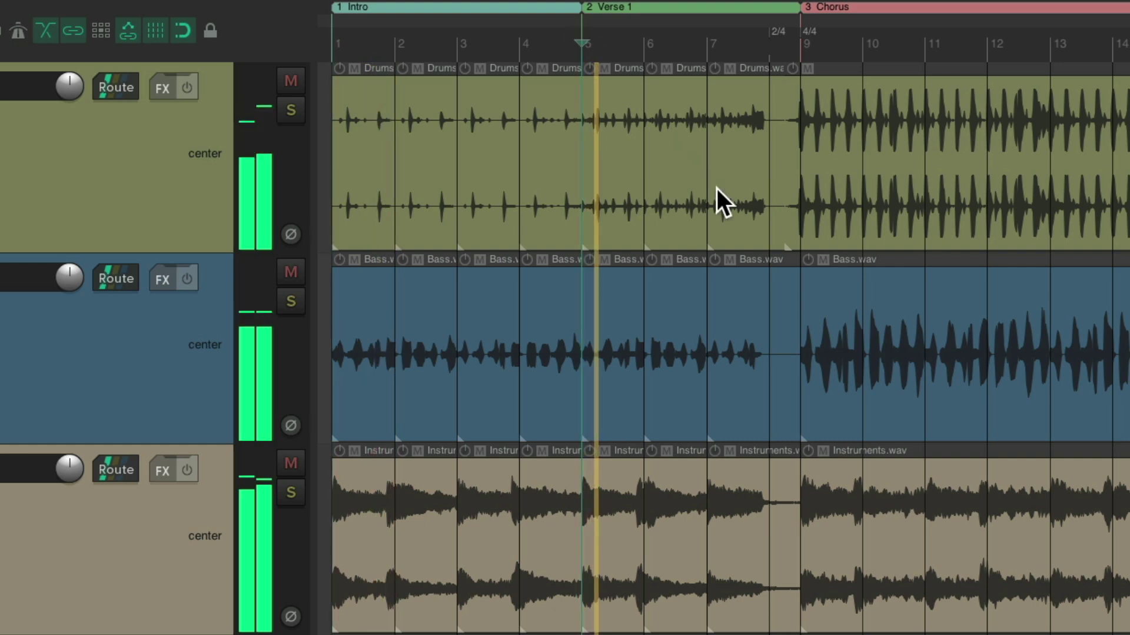
click(801, 43)
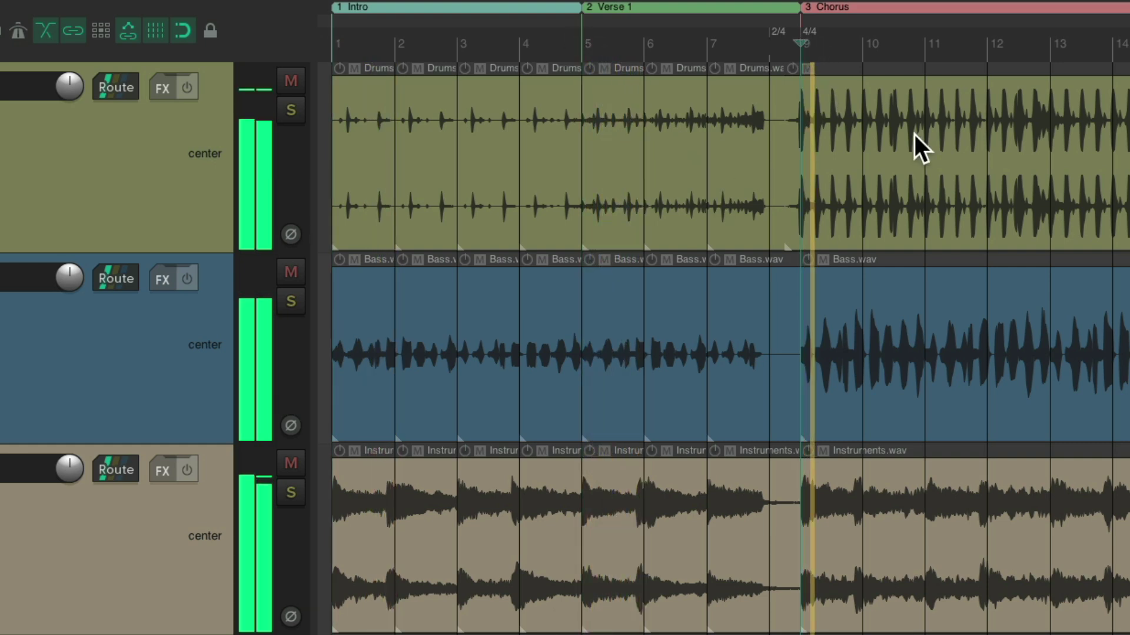
key(space)
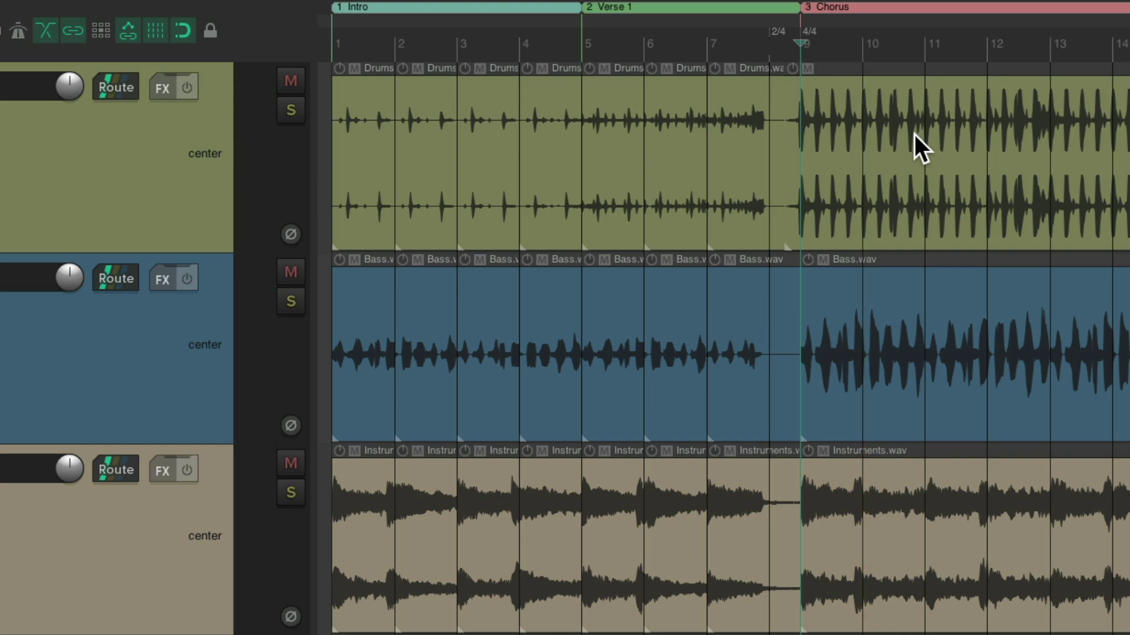
Step: Set smooth seek to play to the next project marker or region boundary, and test it by seeking from Verse 1 to measure 1
key(super+comma)
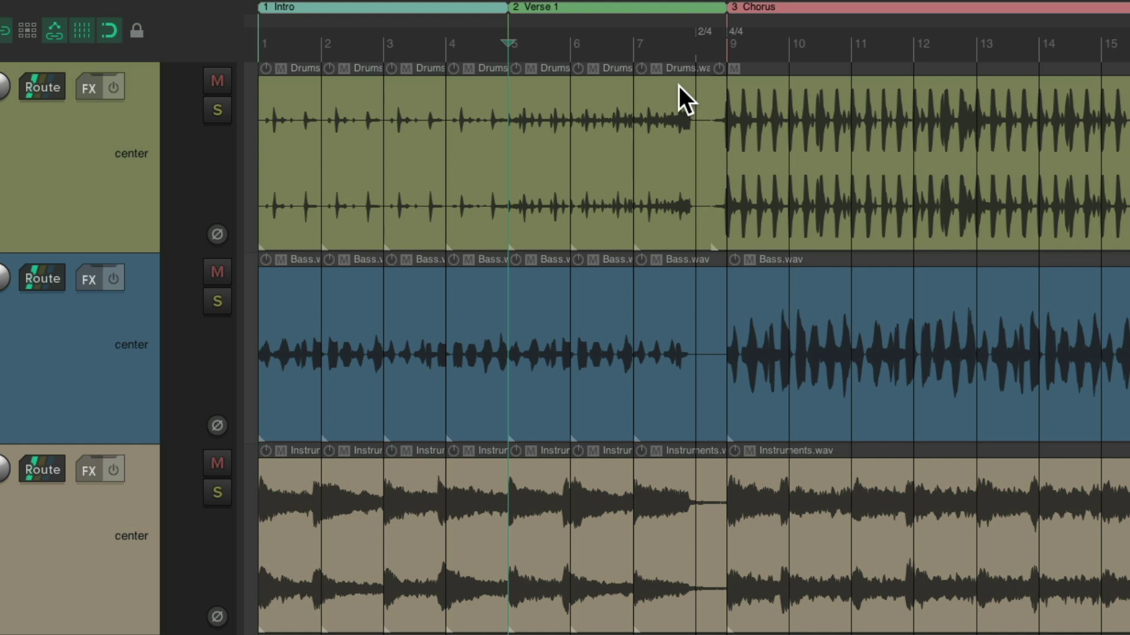
key(space)
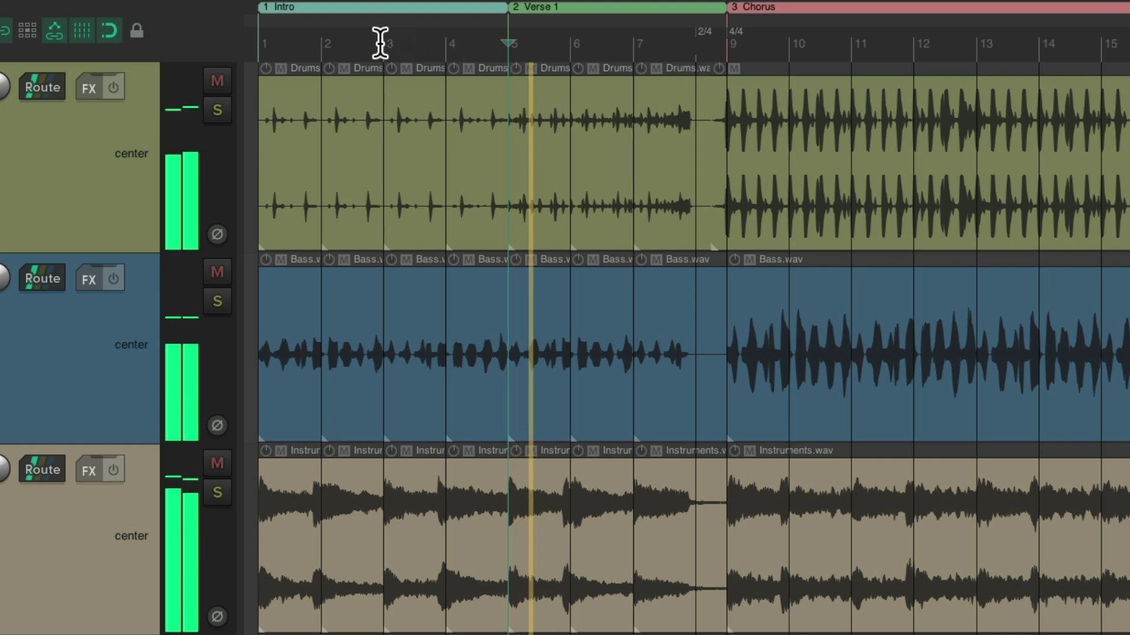
click(257, 44)
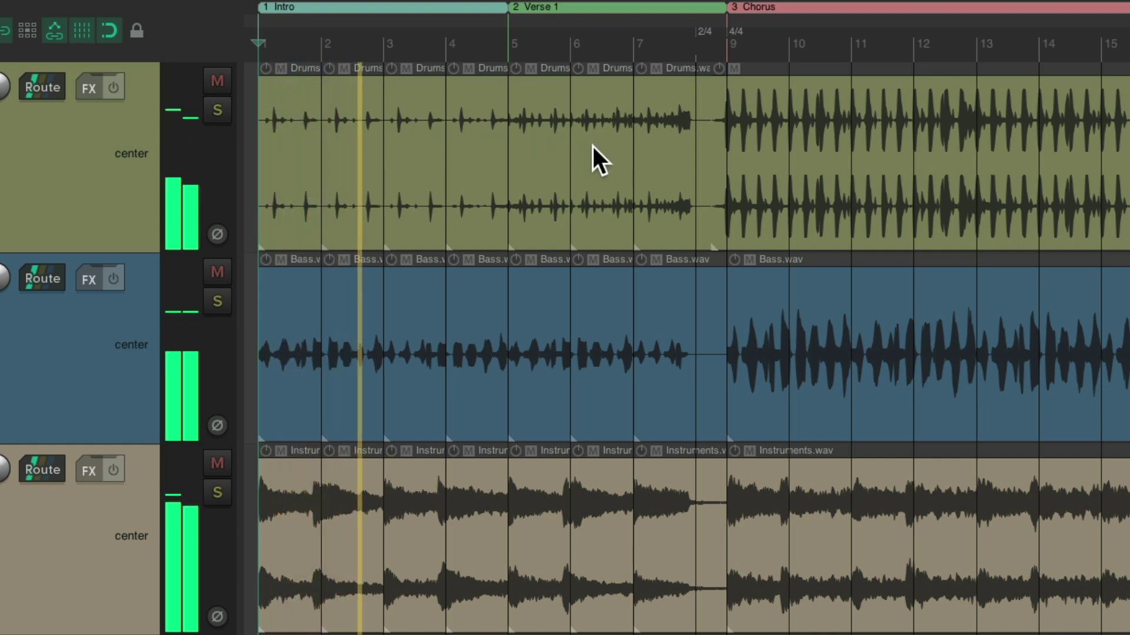
key(space)
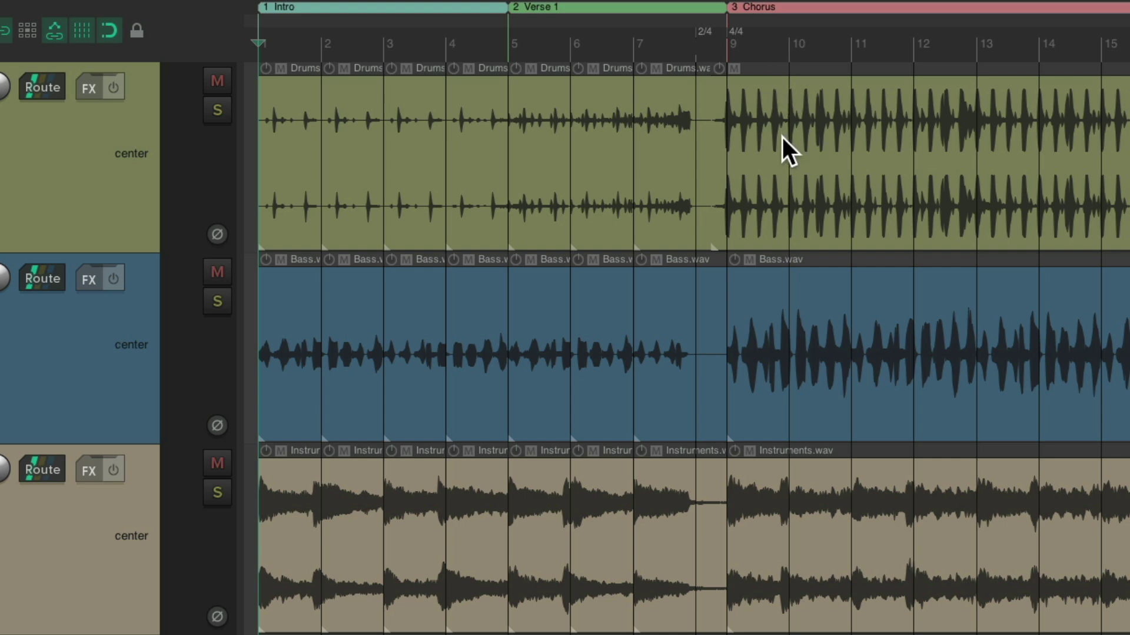
Step: Play from the Intro, seek to the Chorus at measure 9, and stop playback after the jump
key(space)
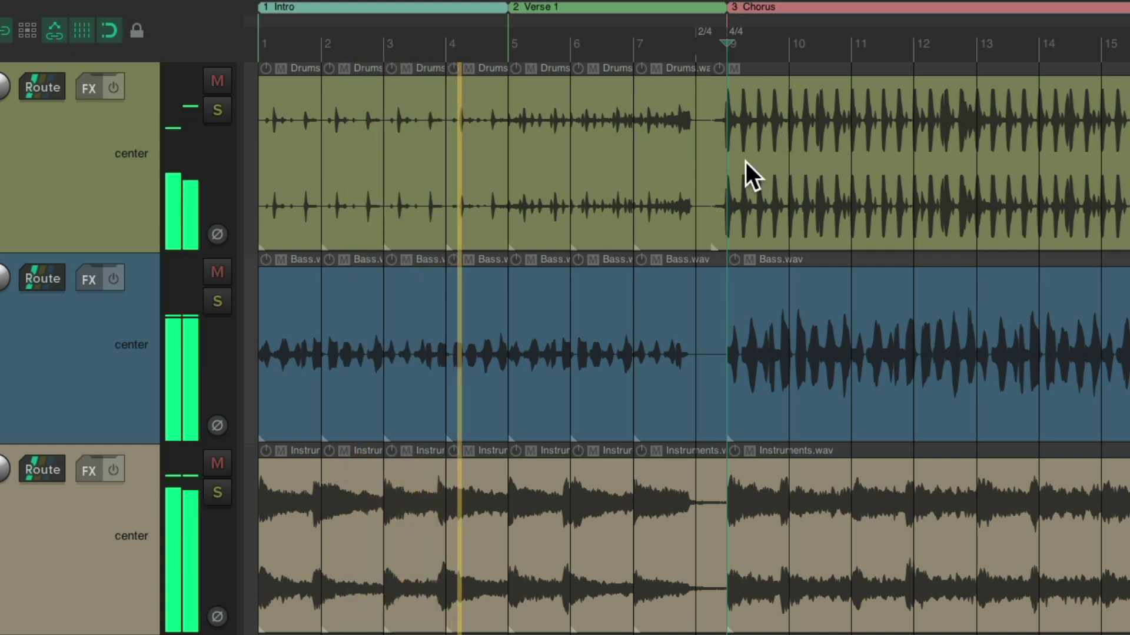
click(782, 154)
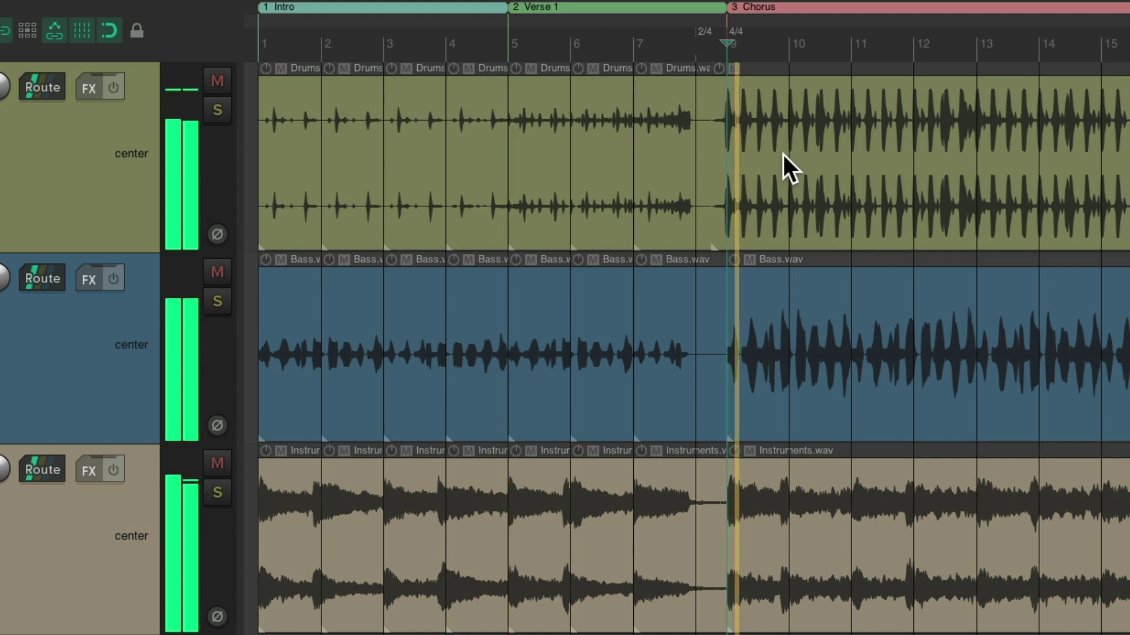
key(space)
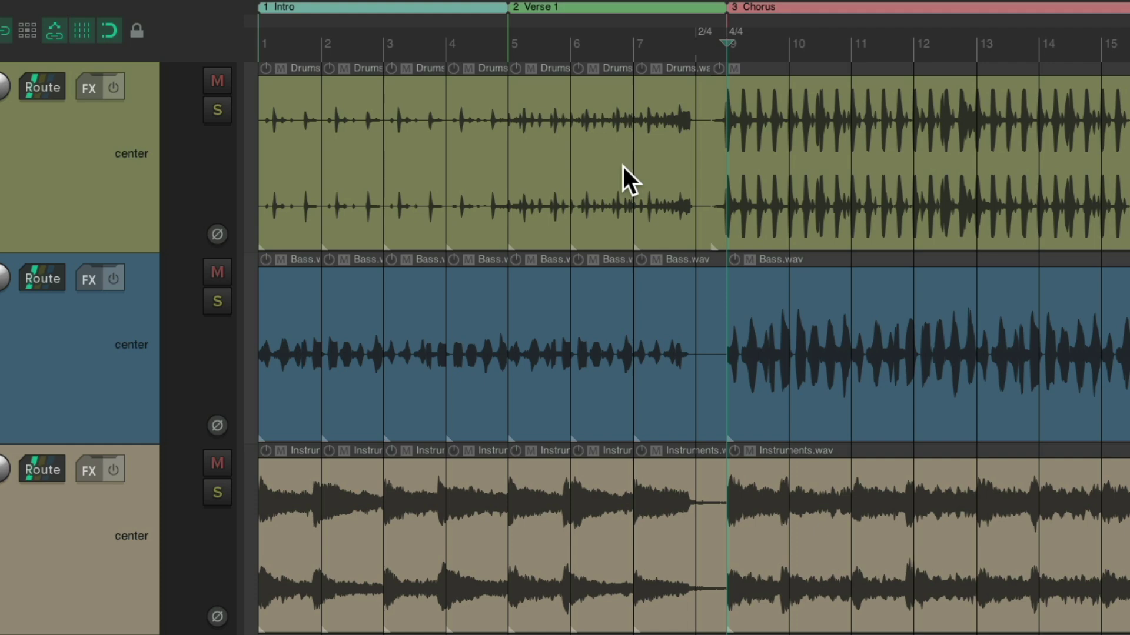
Step: Turn off smooth seek, seeking on loop point change and all three click-seeking options in the Seeking preferences, and confirm
key(super+comma)
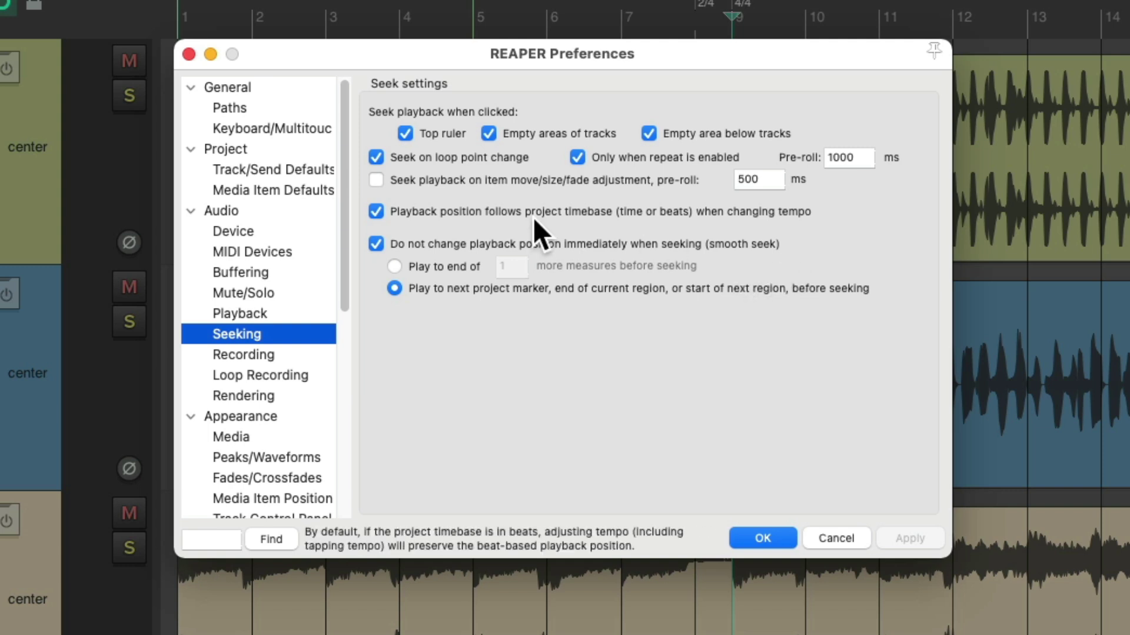
click(376, 243)
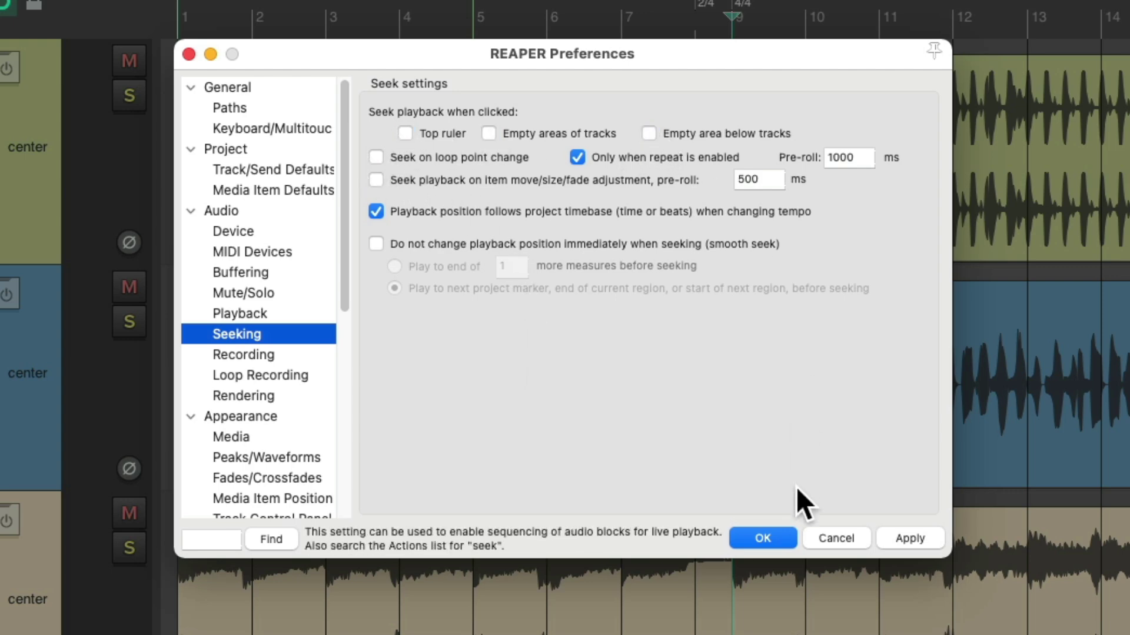
click(778, 539)
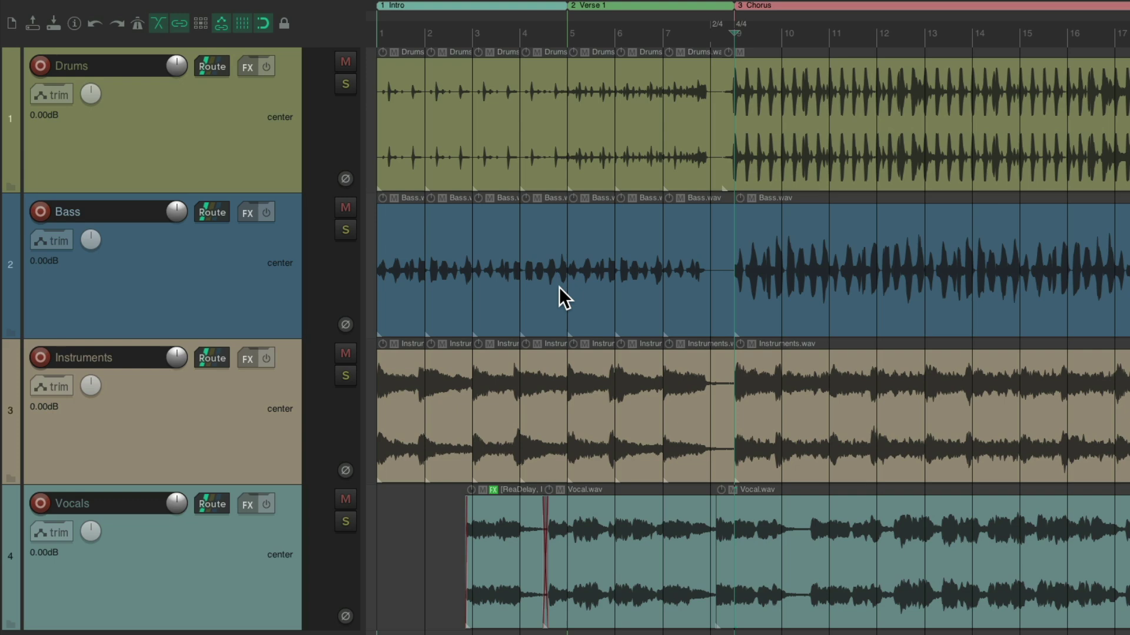
Step: Play from the Chorus at measure 9 and place the edit cursor at several points in the Intro and Verse 1 during playback
key(space)
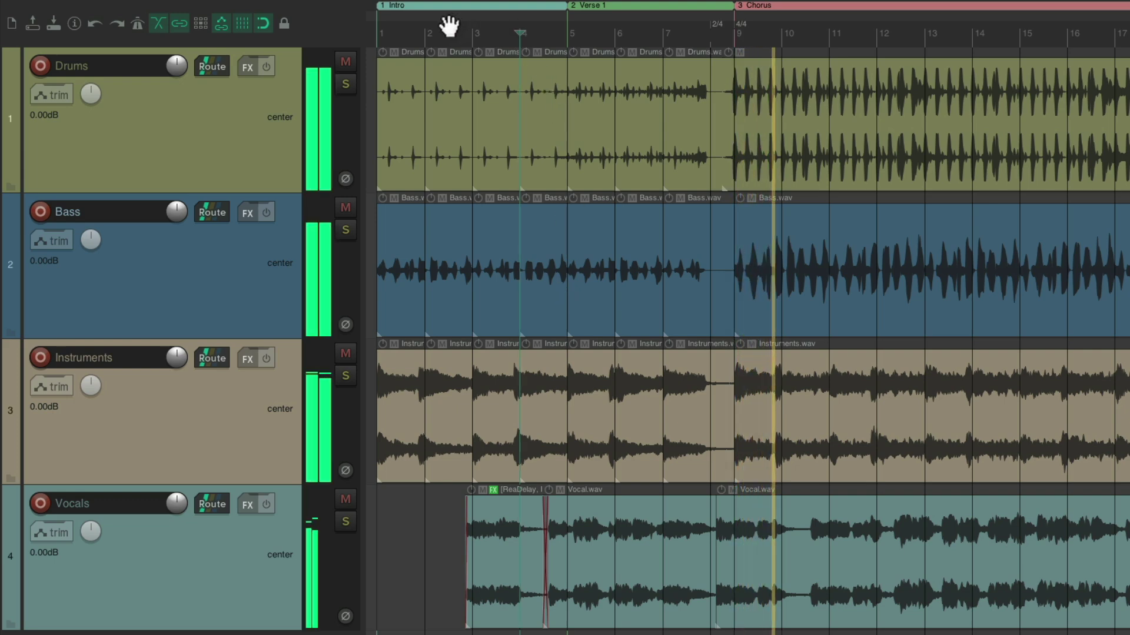
click(600, 220)
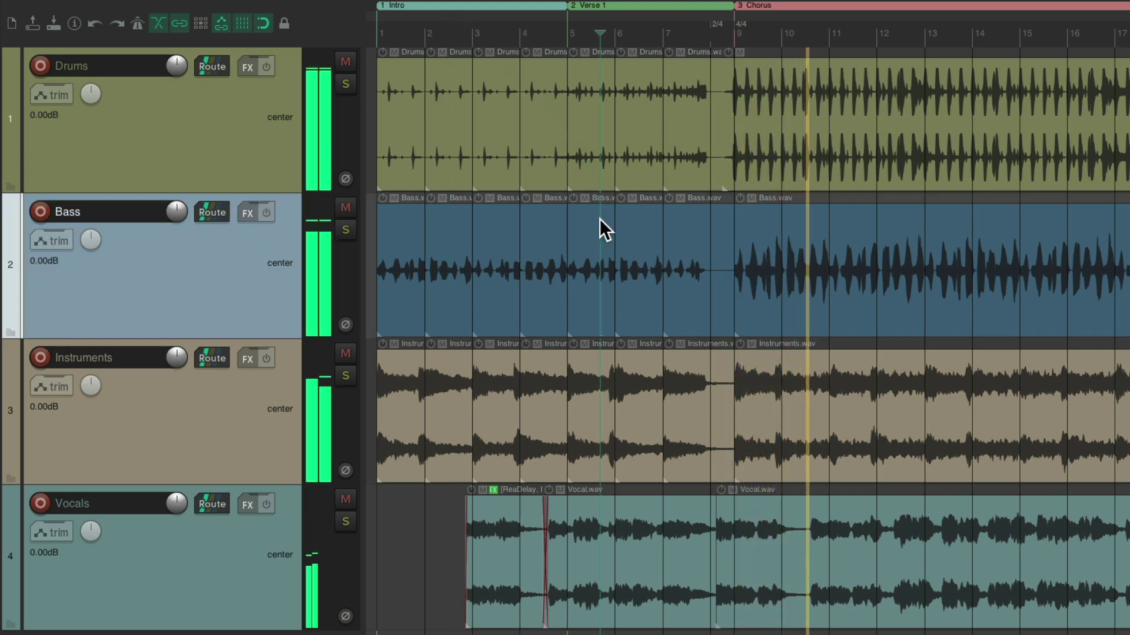
click(555, 340)
click(642, 633)
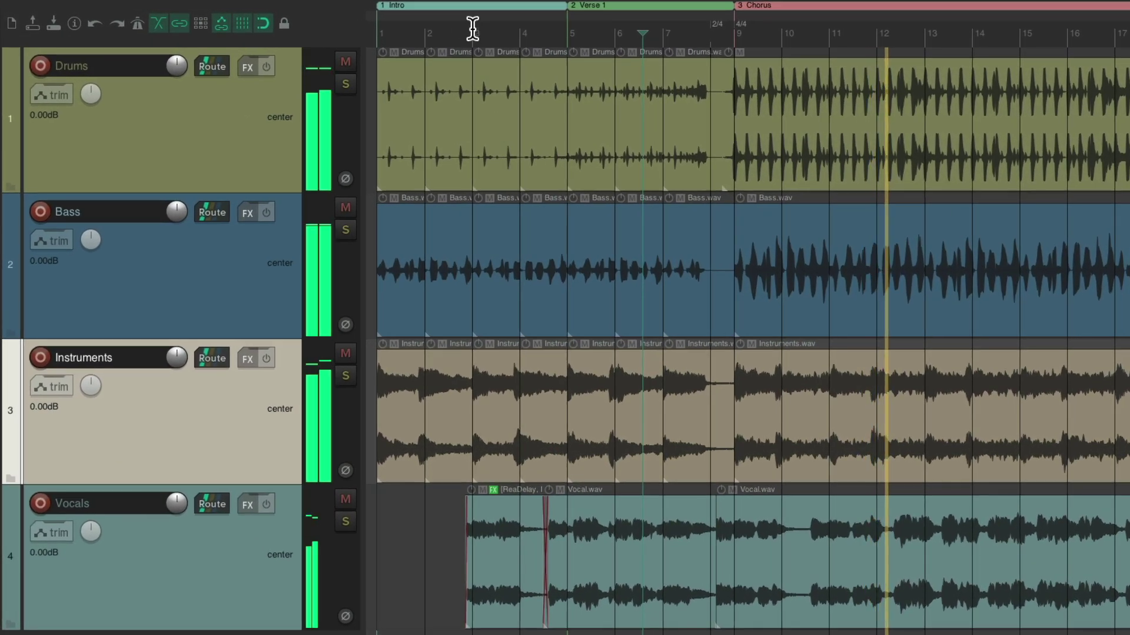
Step: During playback, make a time selection from measure 3 to about 6.5 and another from measure 9 to 12, and stop
drag(398, 26, 465, 24)
shift+click(643, 88)
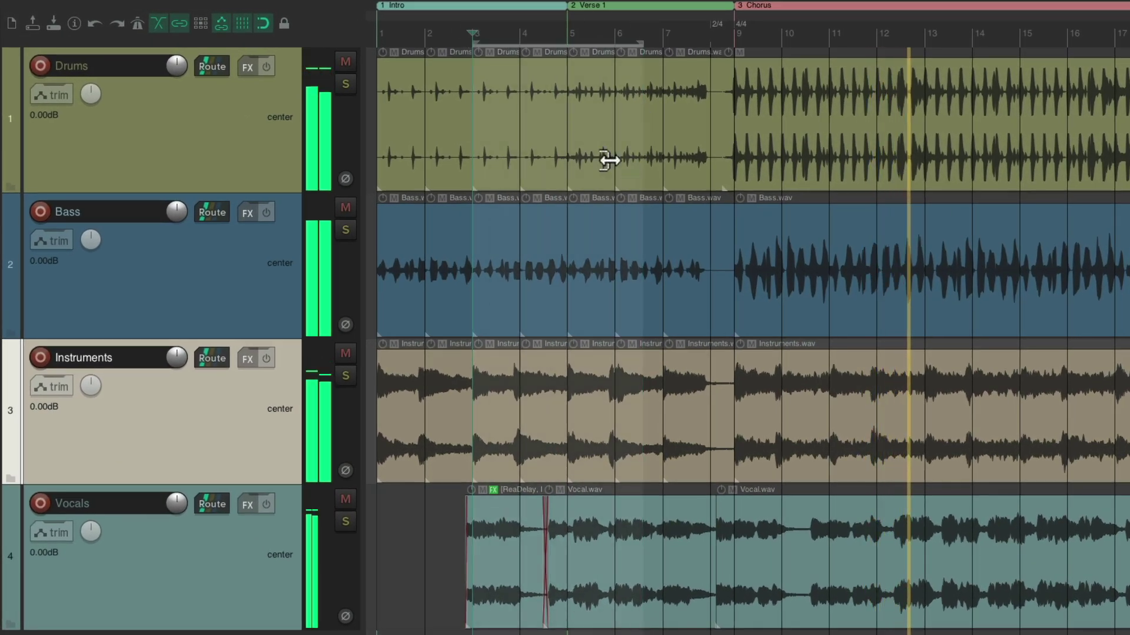
click(446, 33)
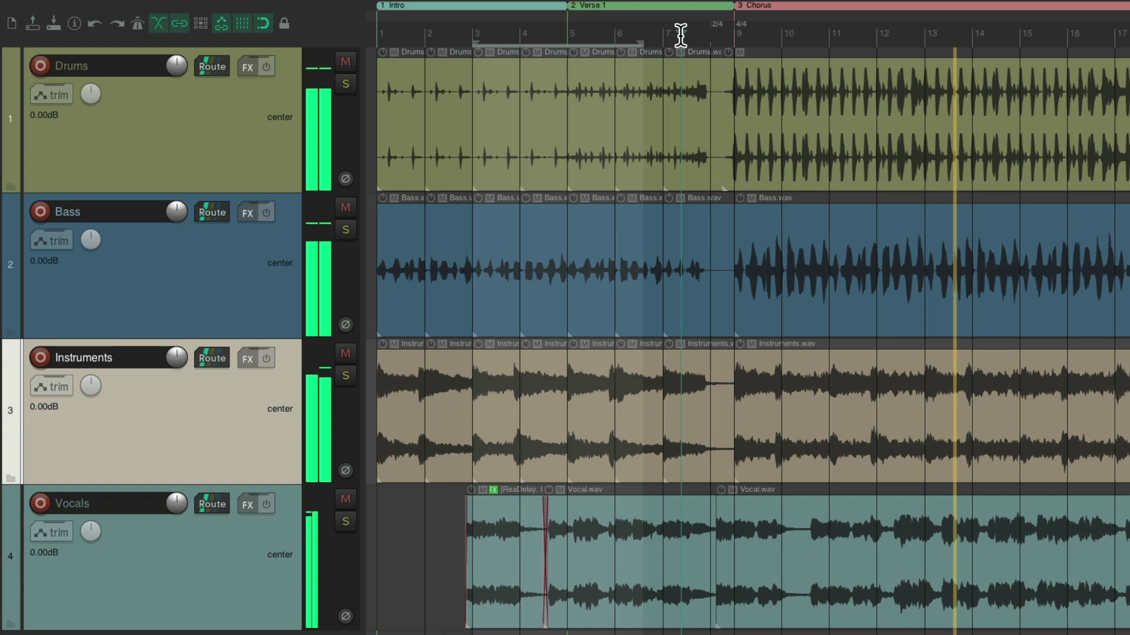
drag(739, 35, 869, 43)
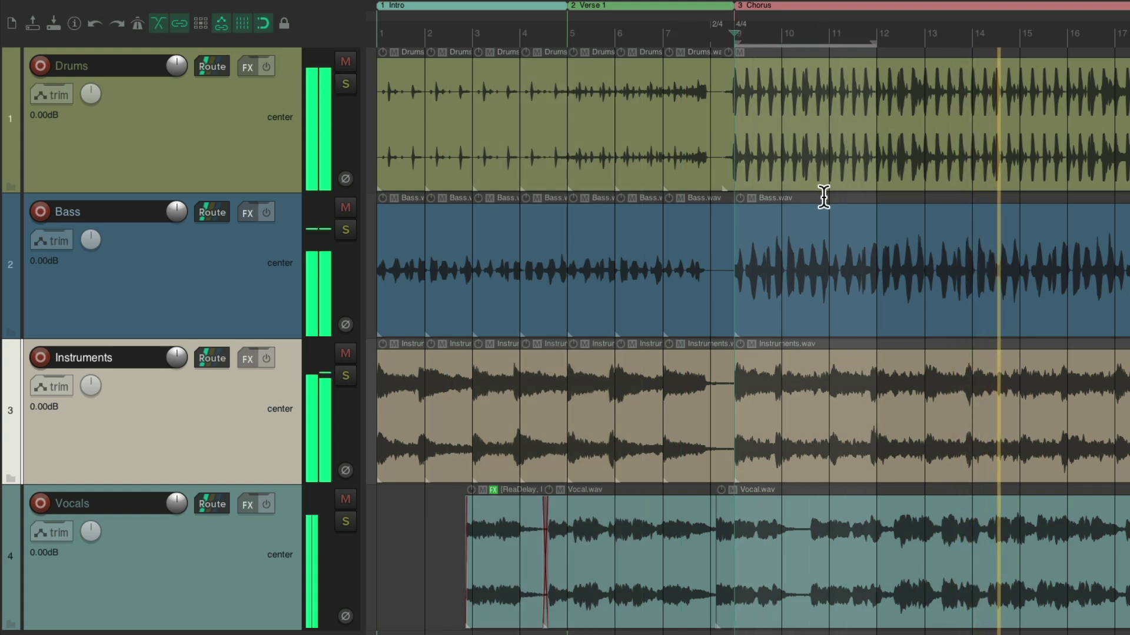
key(space)
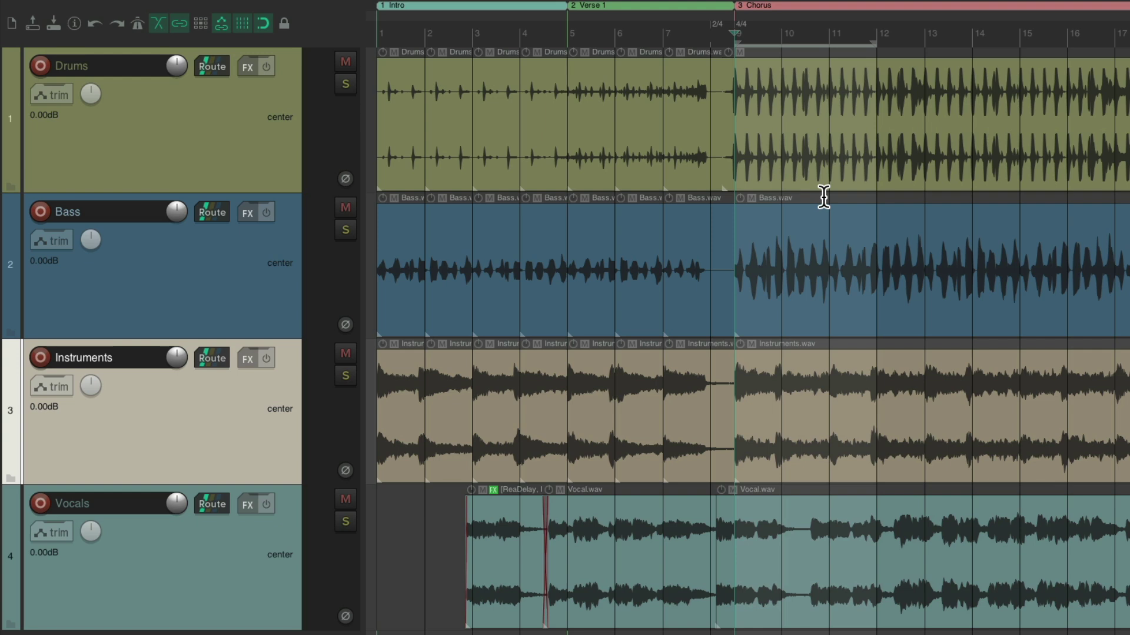
Step: Play from the project start and delete the Intro items on the Drums, Bass and Instruments tracks during playback
key(Home)
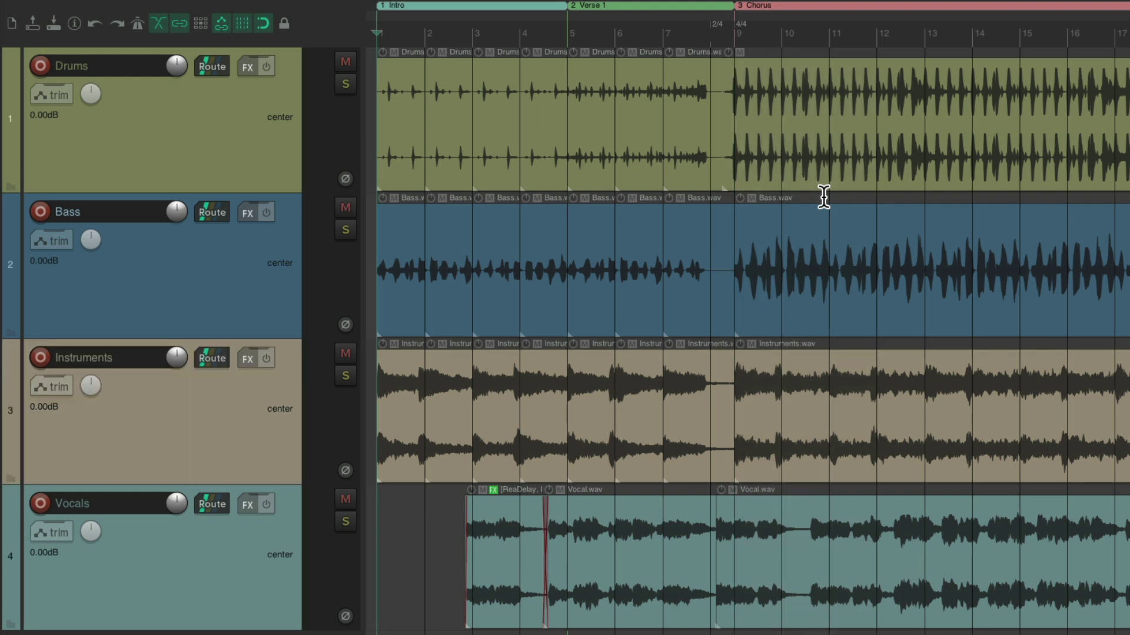
key(space)
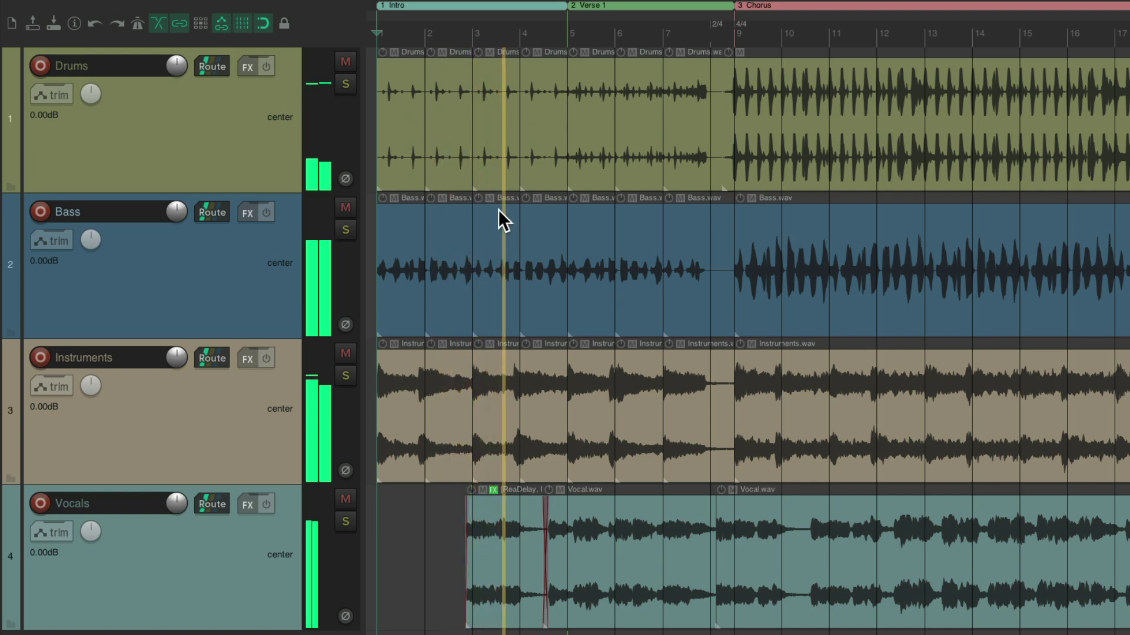
drag(413, 109, 553, 400)
key(Delete)
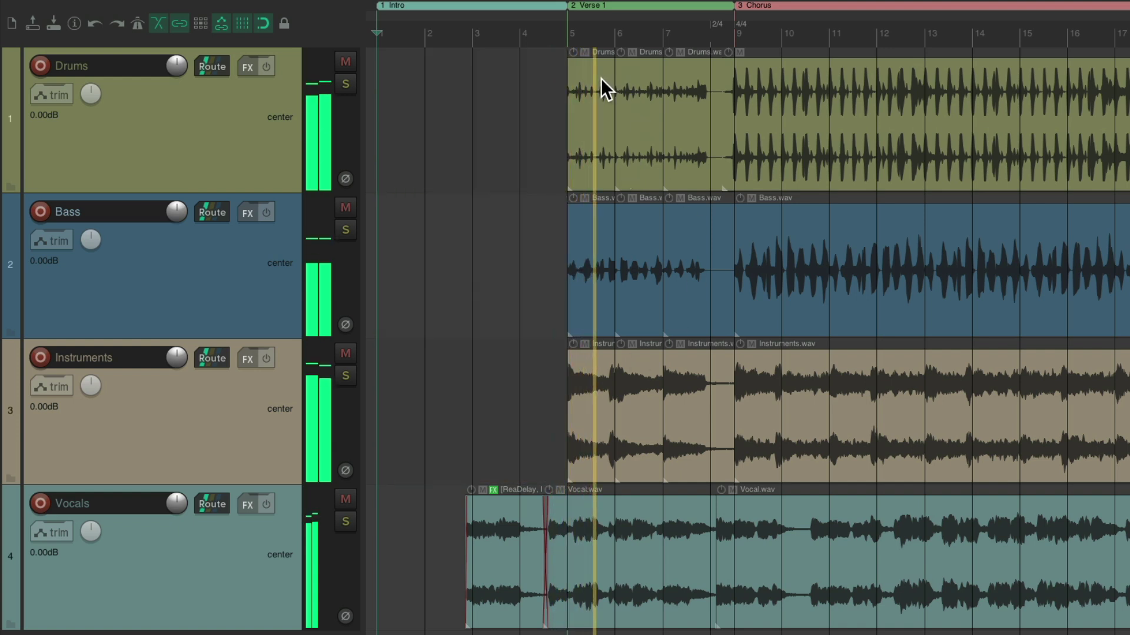
Step: Copy measures 5 and 6 of the Drums, Bass and Instruments tracks and paste them at measures 1 and 3 to fill the Intro
drag(585, 76, 656, 368)
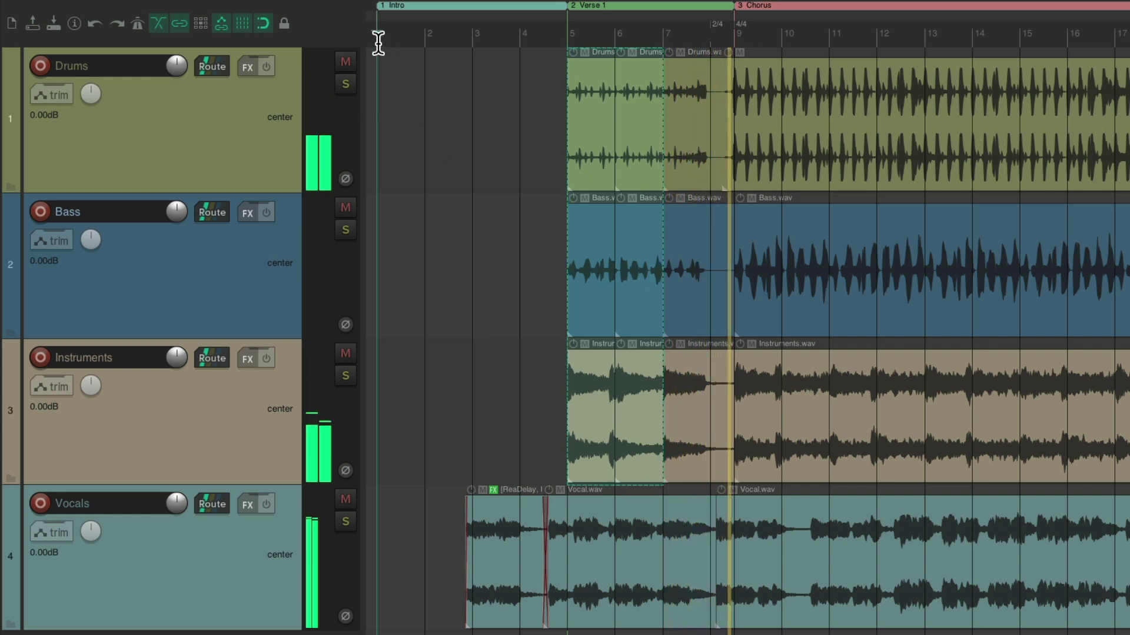
click(378, 66)
key(ctrl+v)
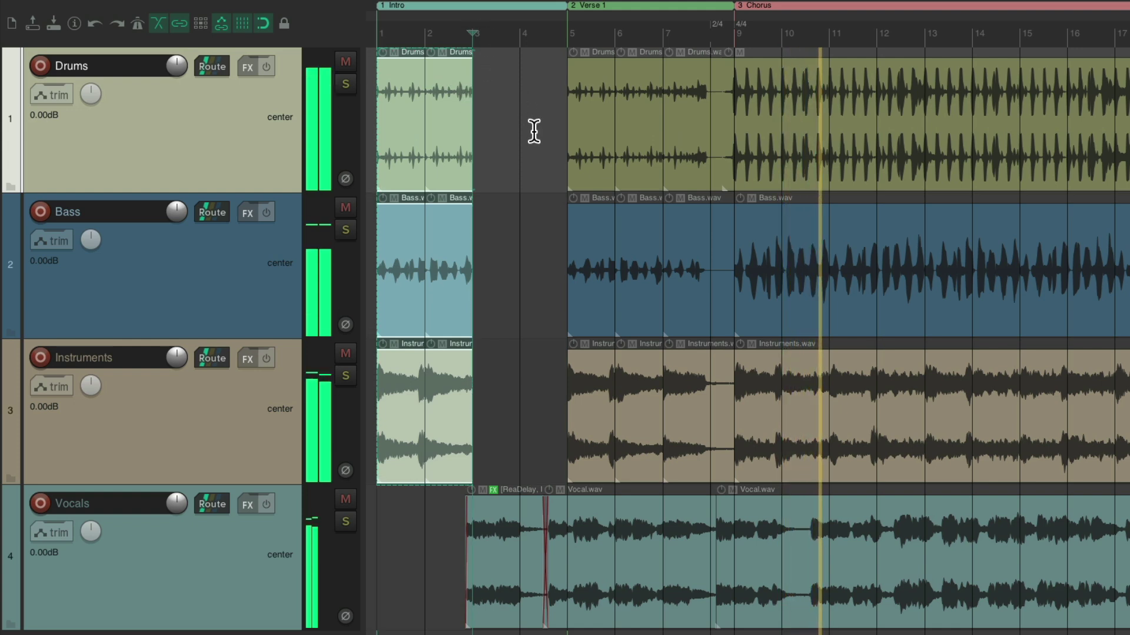
key(ctrl+v)
key(Escape)
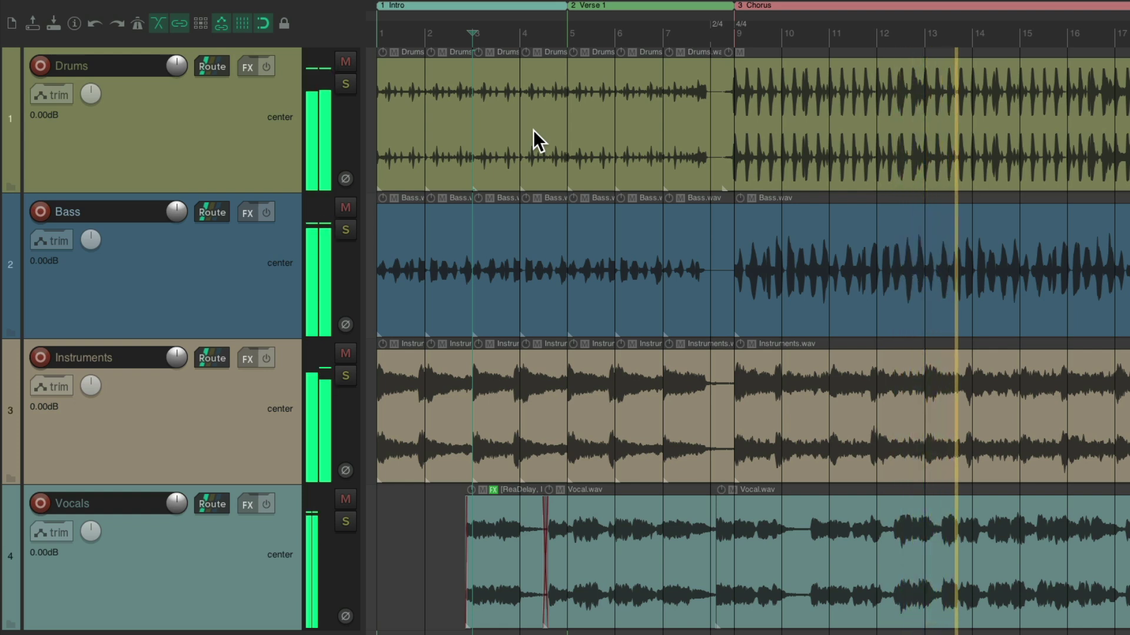
Step: Play from the project start and make time selections from measure 5 to about 8 and from measure 2 to 5
key(Home)
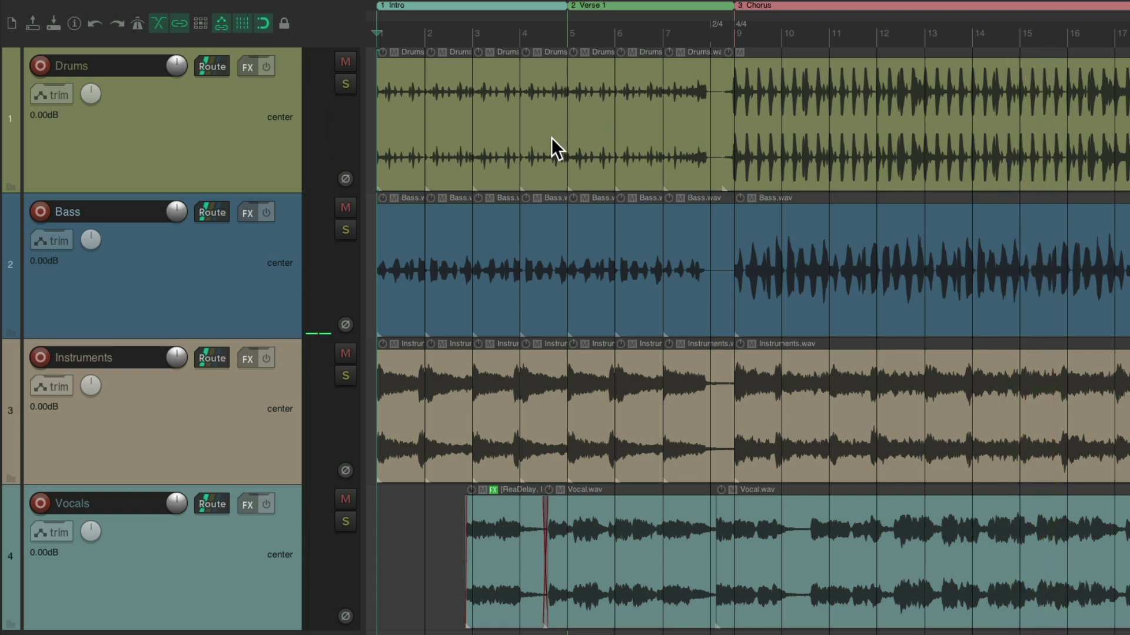
key(space)
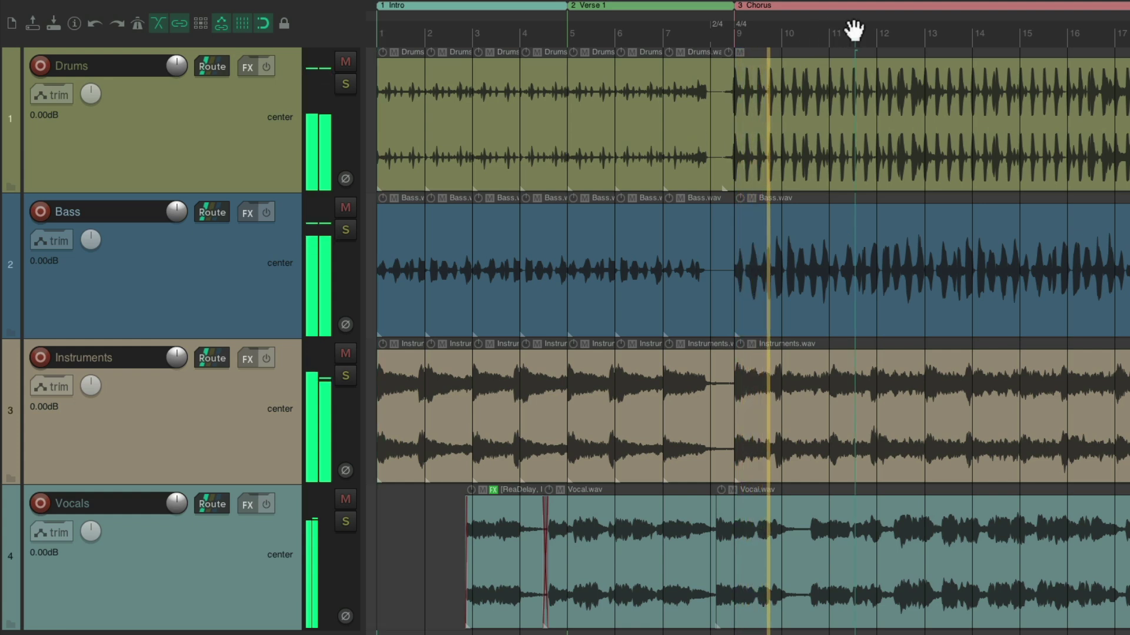
drag(570, 38, 696, 35)
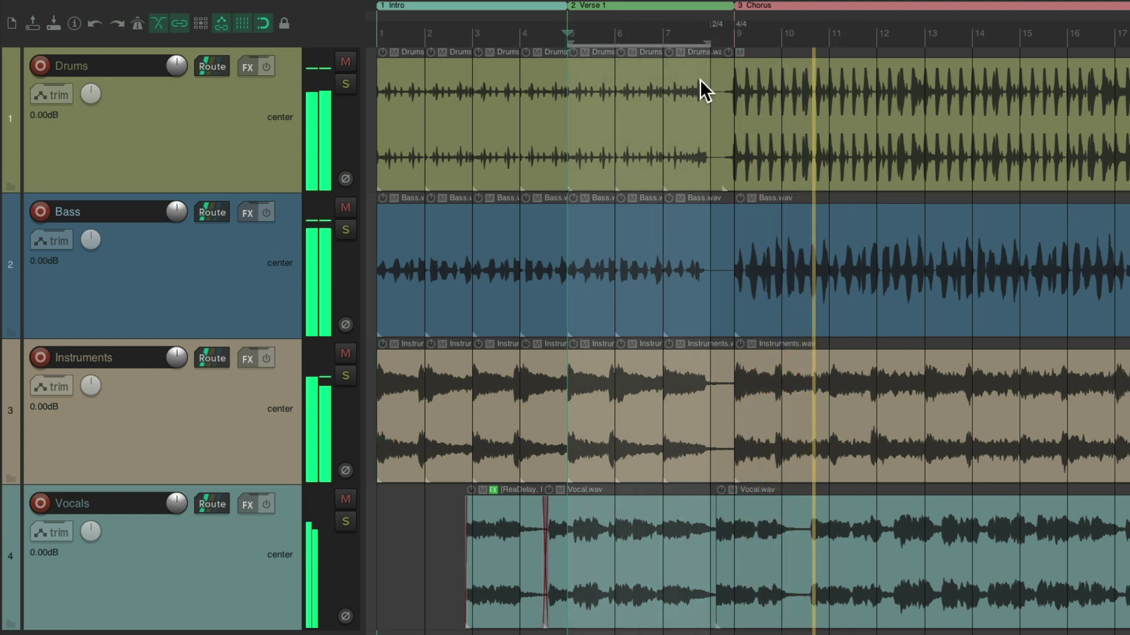
click(497, 35)
drag(427, 35, 567, 32)
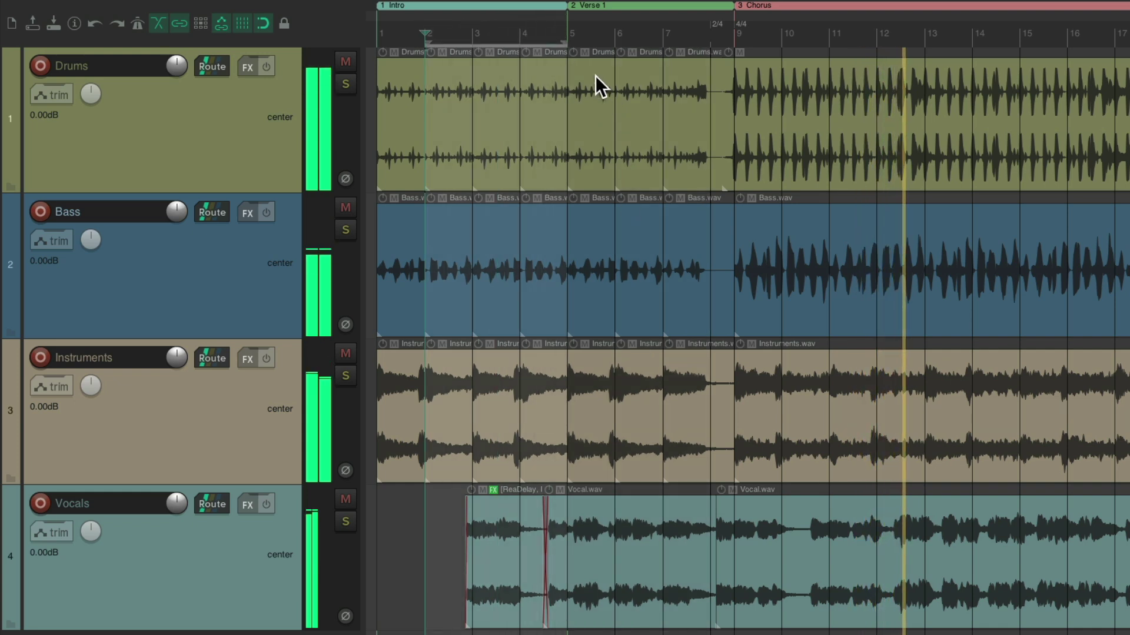
Step: Delete the Drums items in measures 5 and 6 during playback and undo the deletion, leaving no items selected
drag(592, 76, 651, 151)
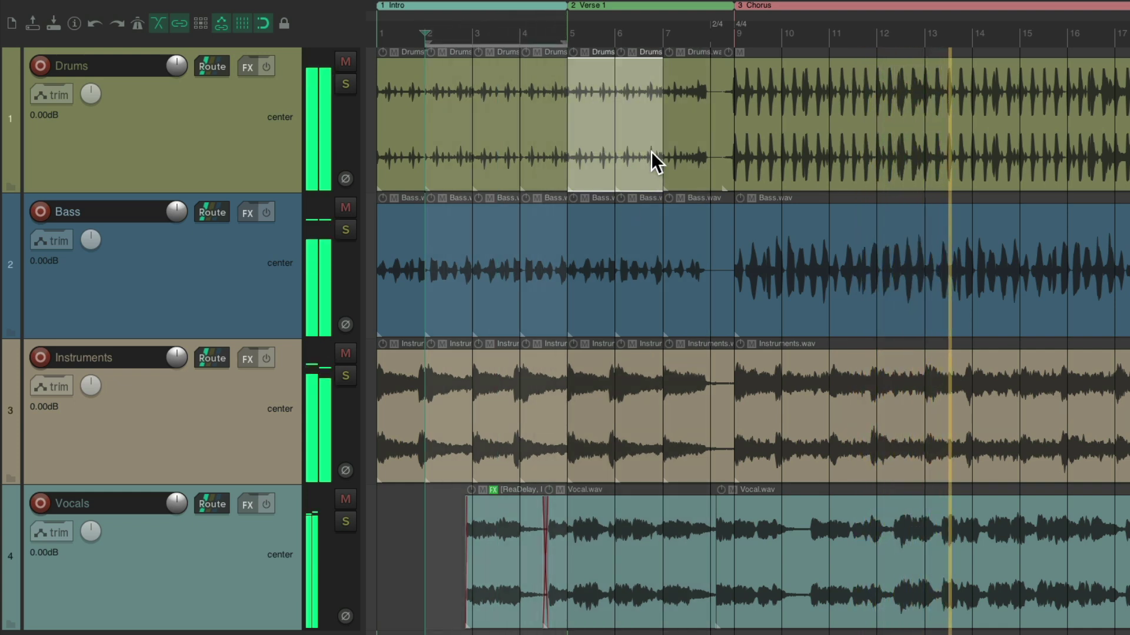
key(Delete)
key(ctrl+z)
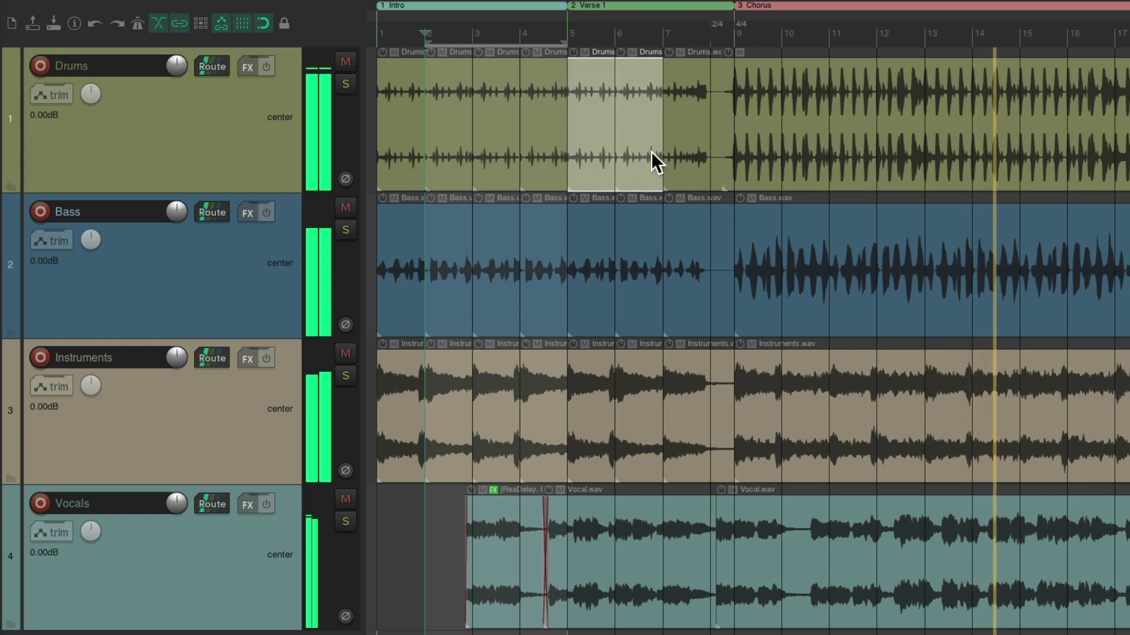
drag(670, 63, 728, 183)
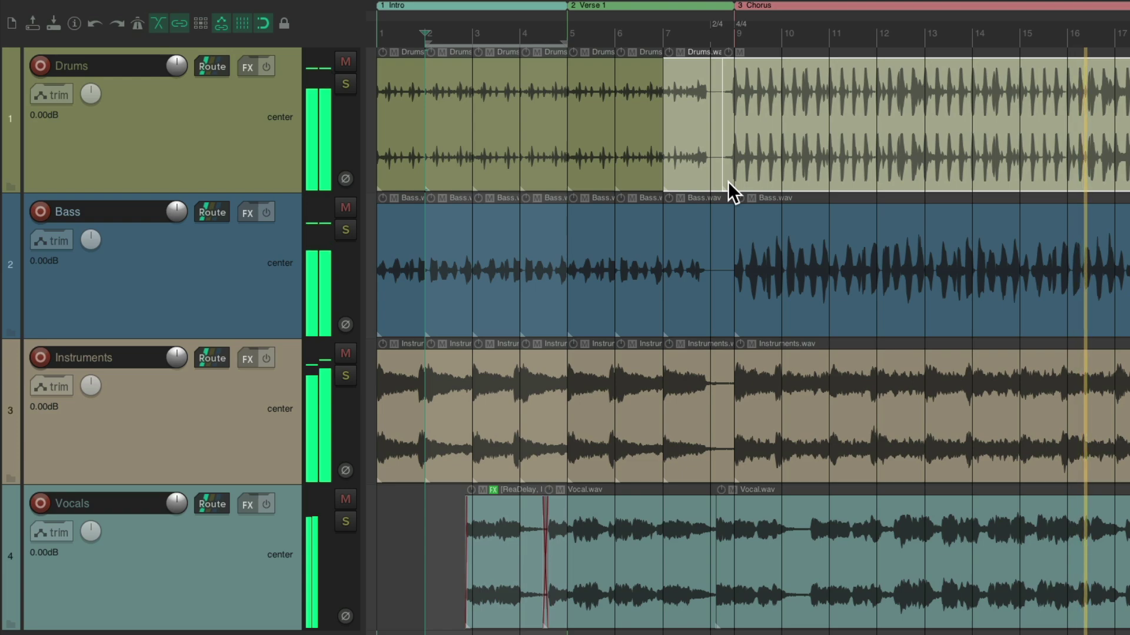
key(Escape)
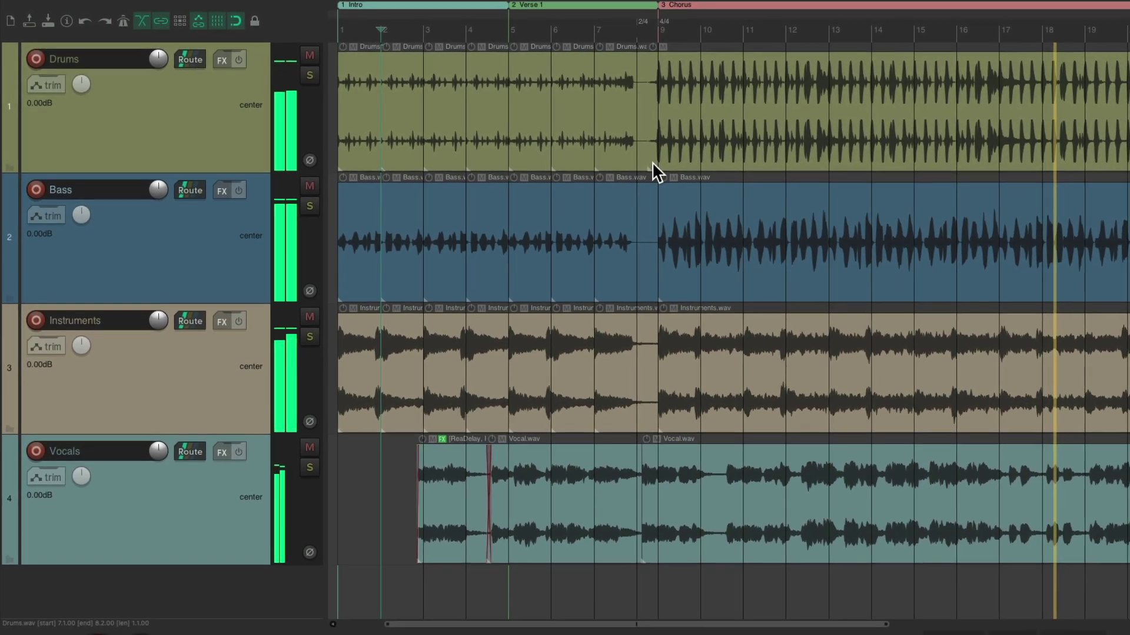
Step: Stop playback and turn on all three click-seeking options and seeking on loop point change in the Seeking preferences
key(space)
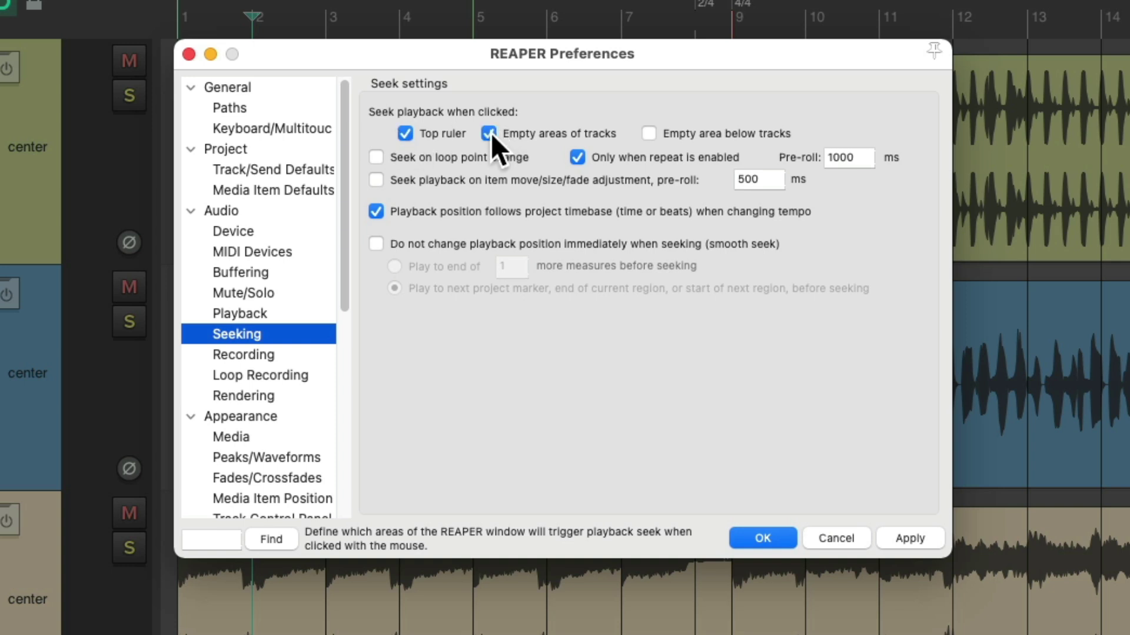
click(648, 128)
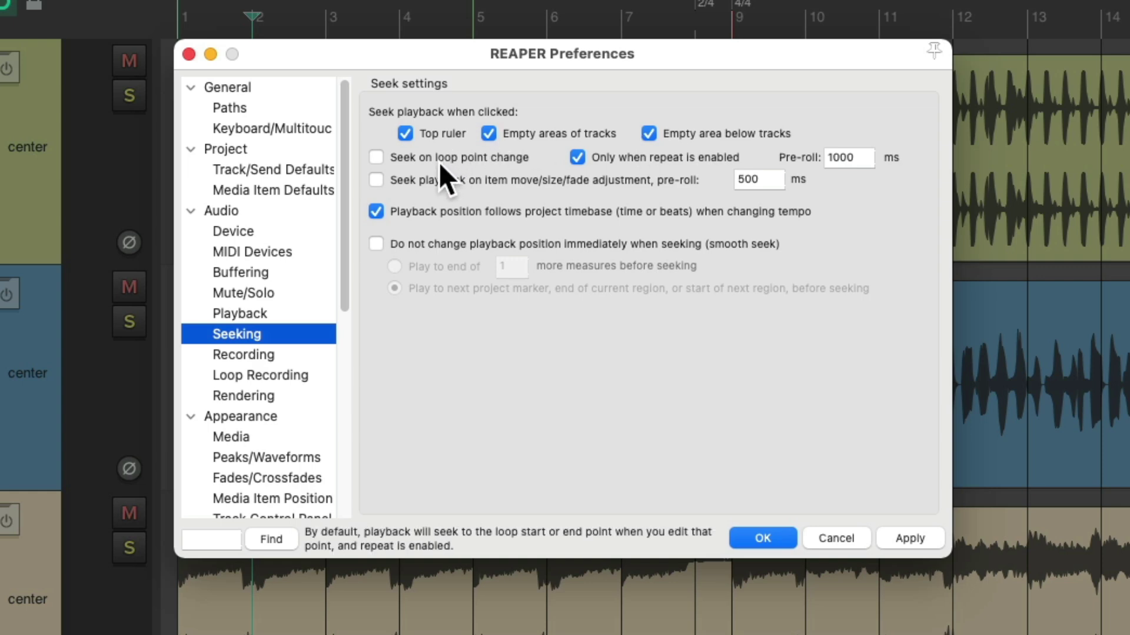
click(376, 158)
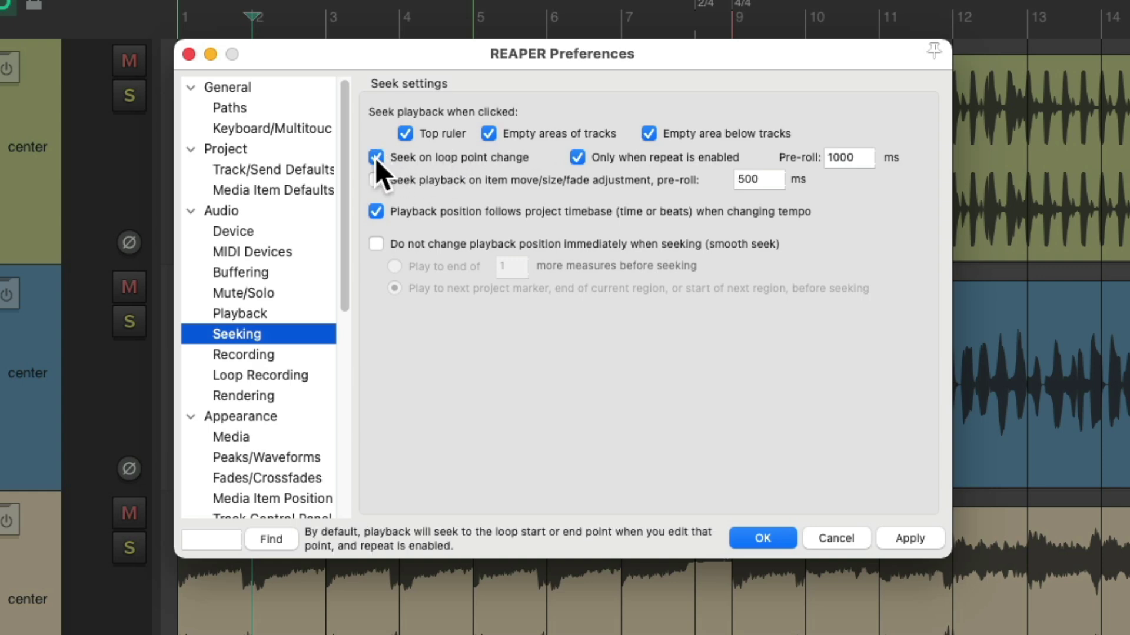
click(762, 537)
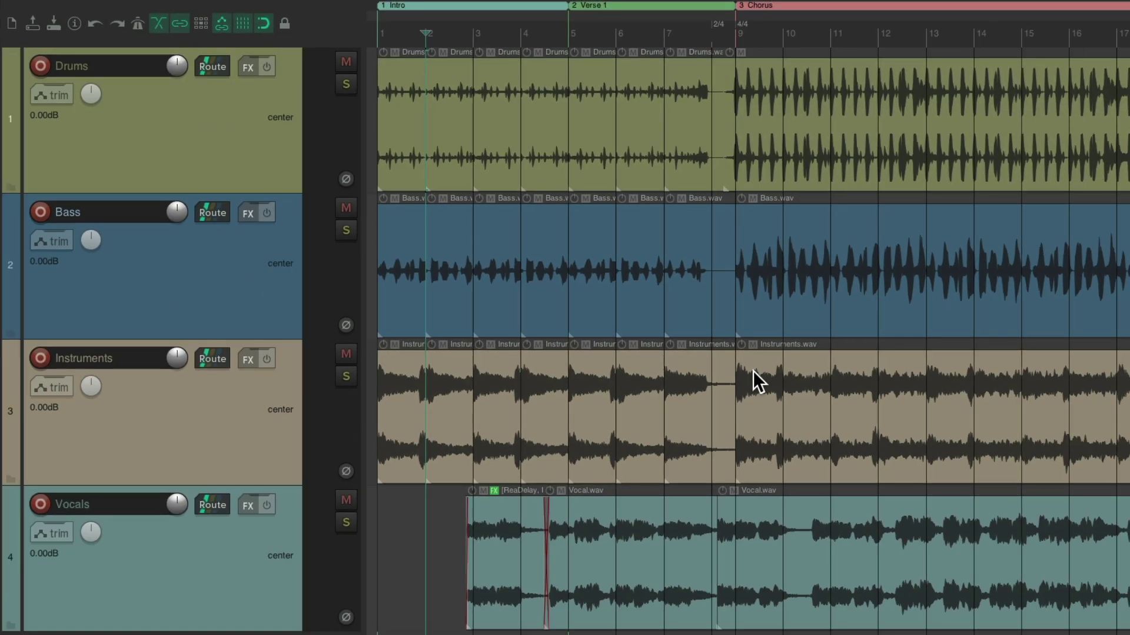